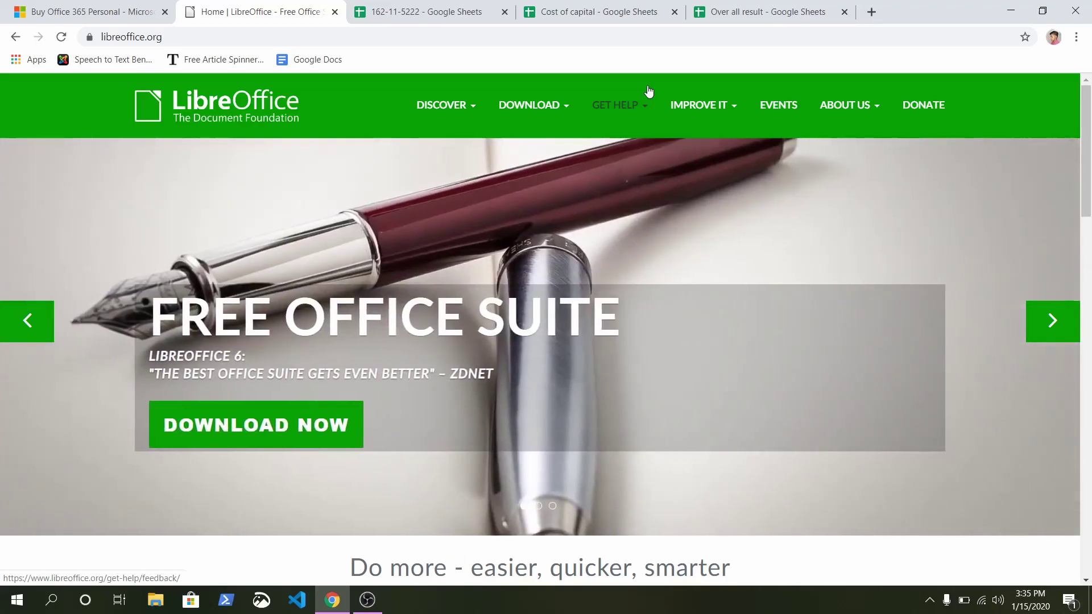
Step: Start loading the LibreOffice download page, then view the Office 365 Personal $69.99/year price
mouse_move(537, 108)
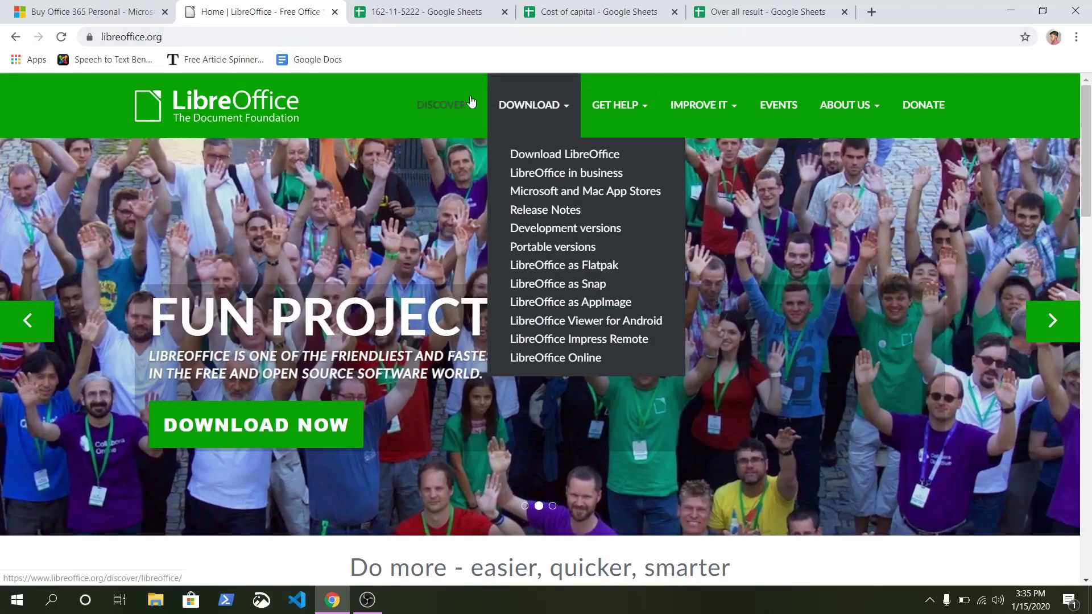
click(542, 151)
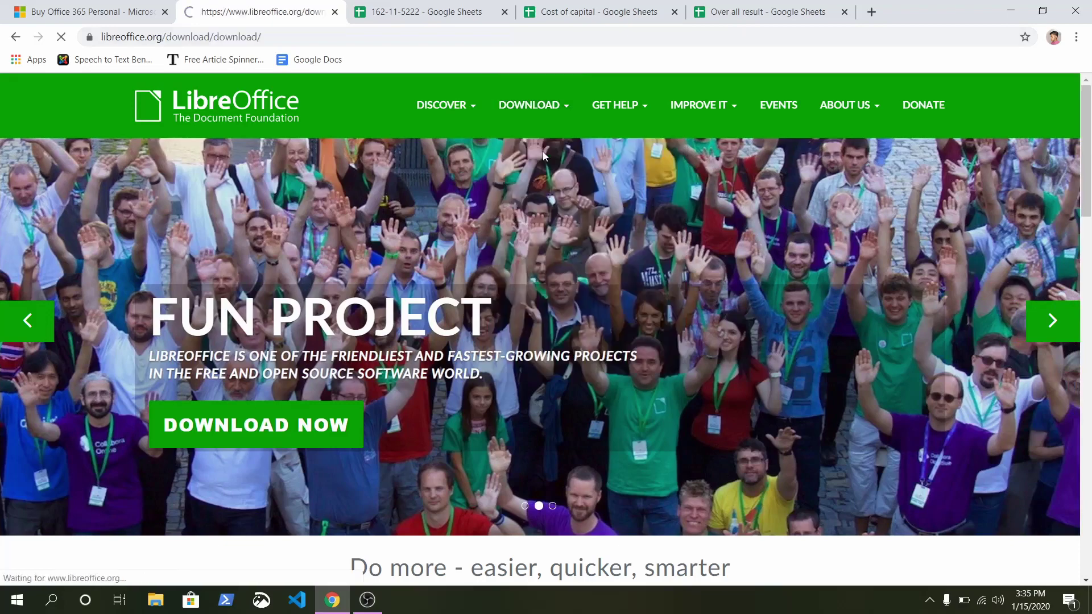
key(ctrl+shift+Tab)
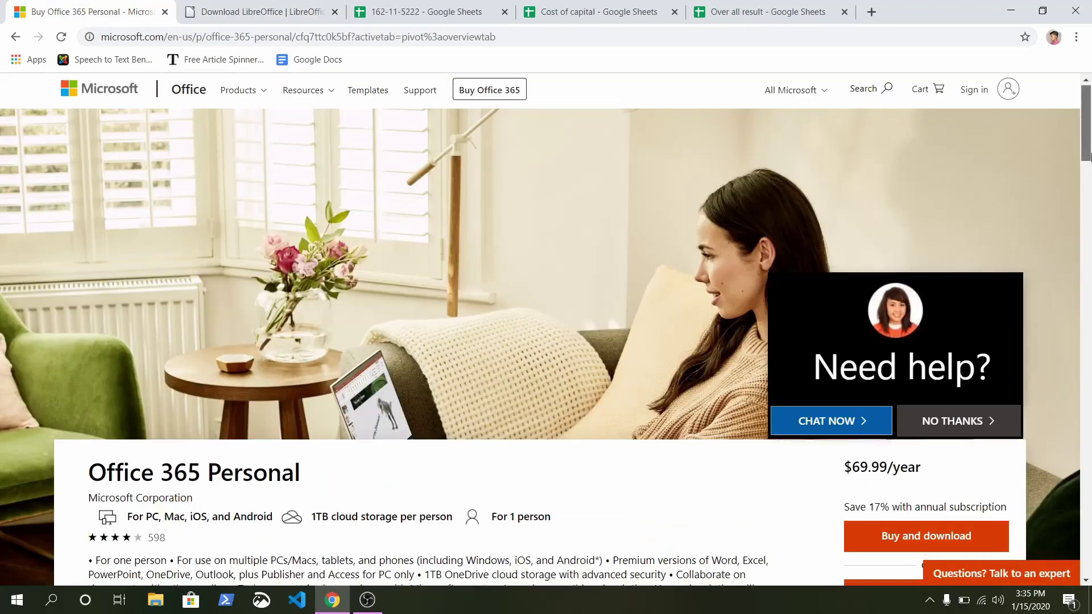
scroll(853, 239, down, 4)
triple_click(853, 240)
click(854, 240)
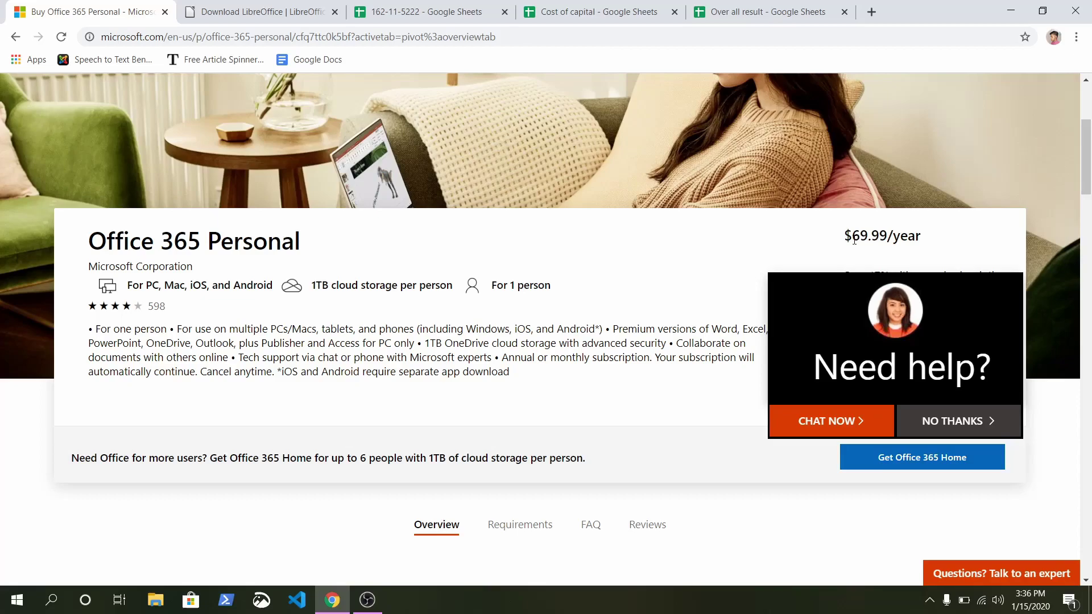
Step: Launch LibreOffice Calc by searching 'libre' from the Windows taskbar
key(super+d)
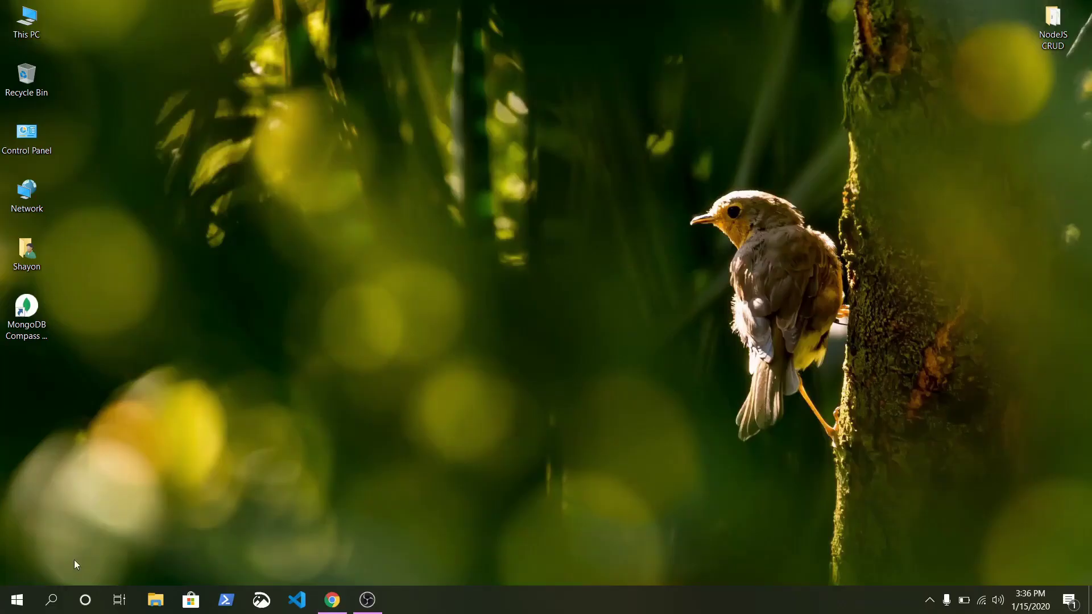
click(52, 600)
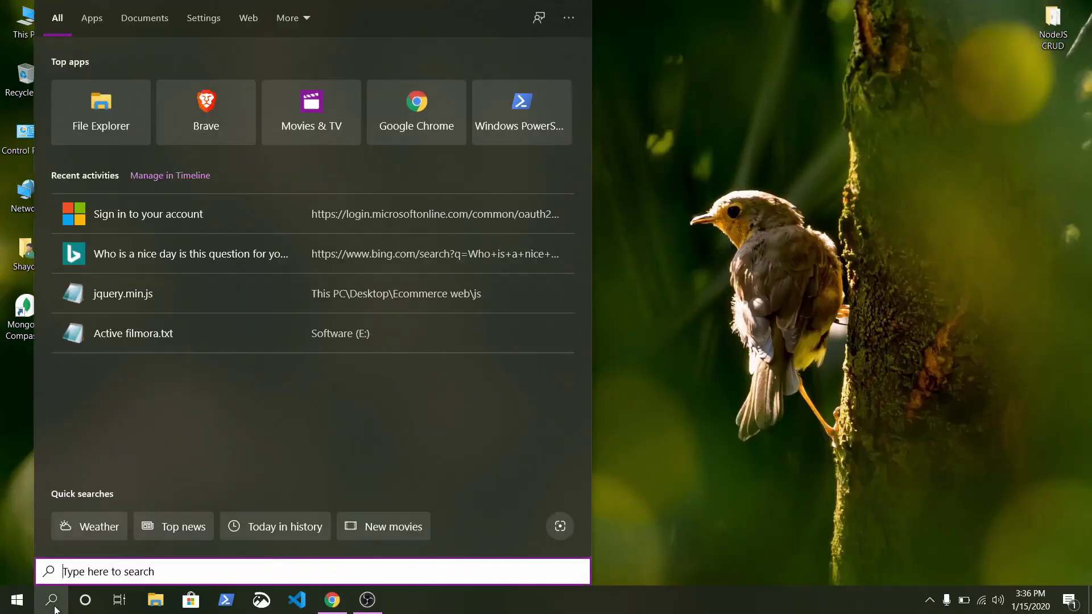
text(libre)
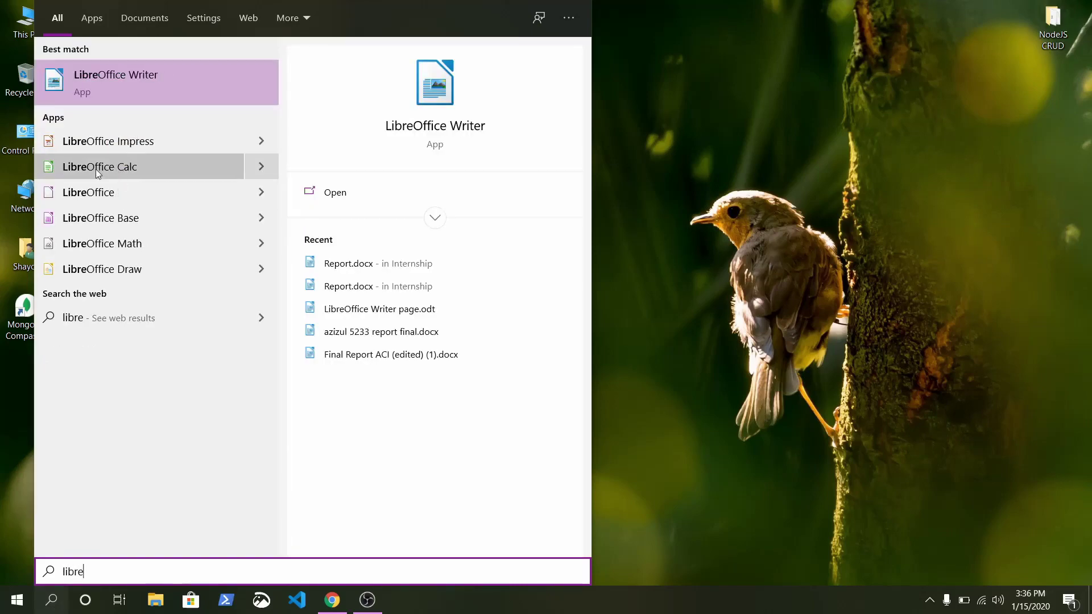
click(115, 167)
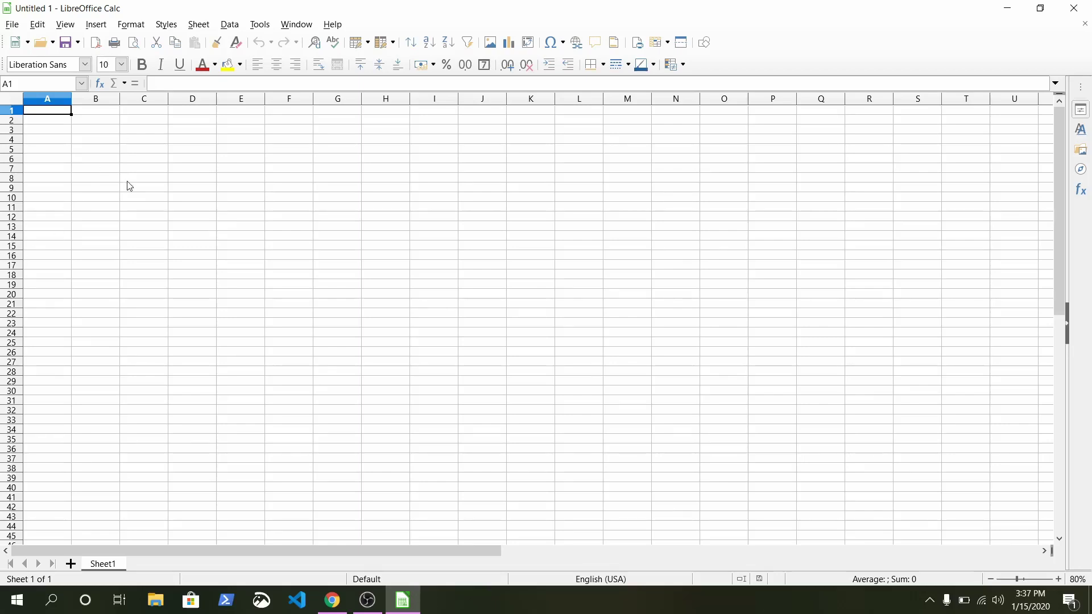
click(130, 187)
click(38, 142)
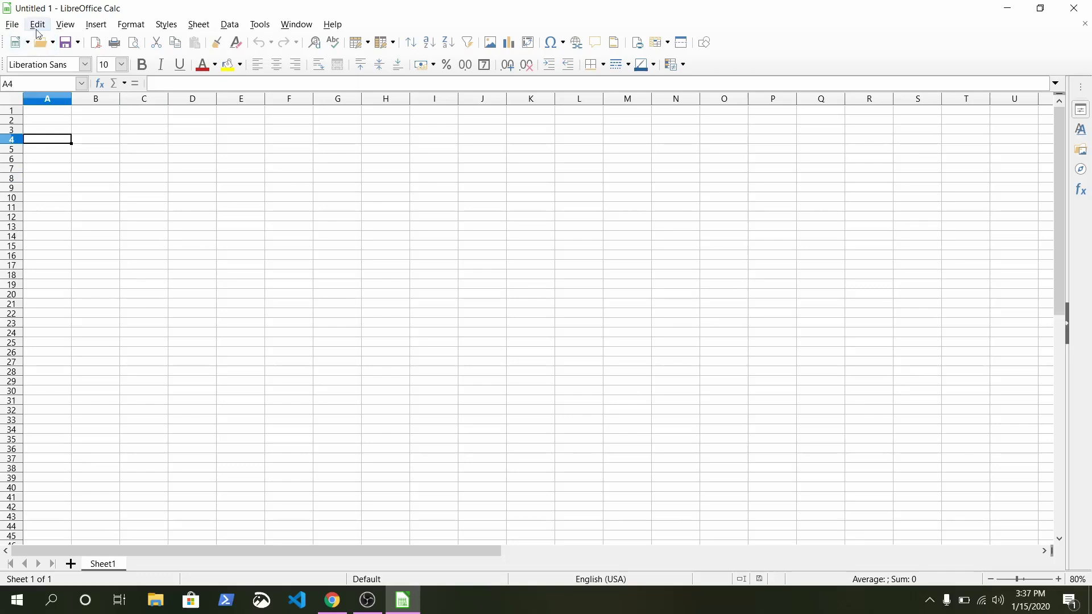
click(289, 25)
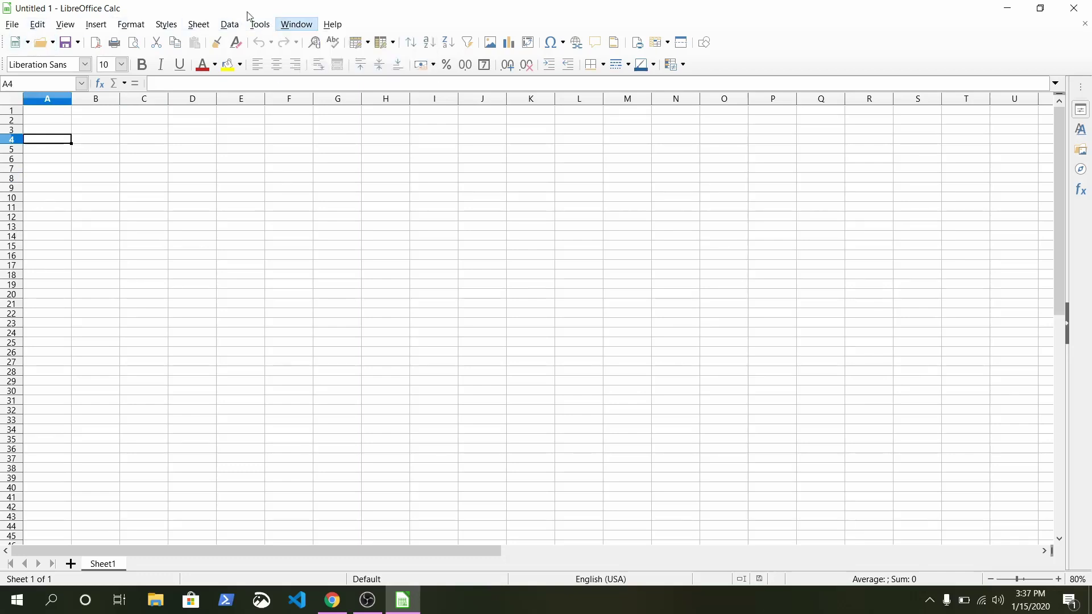
mouse_move(13, 25)
mouse_move(65, 25)
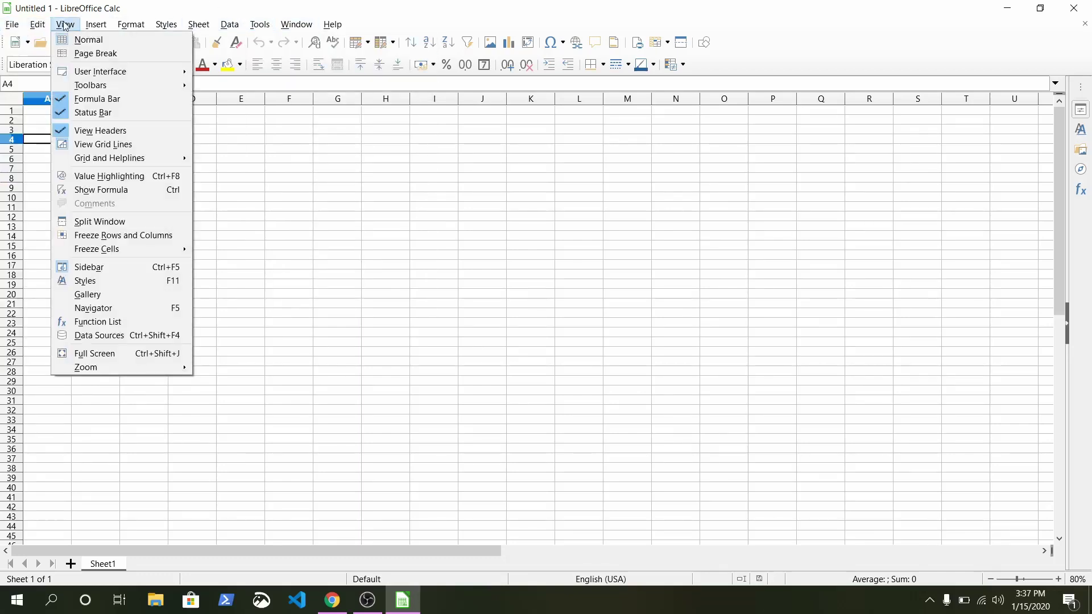
mouse_move(92, 72)
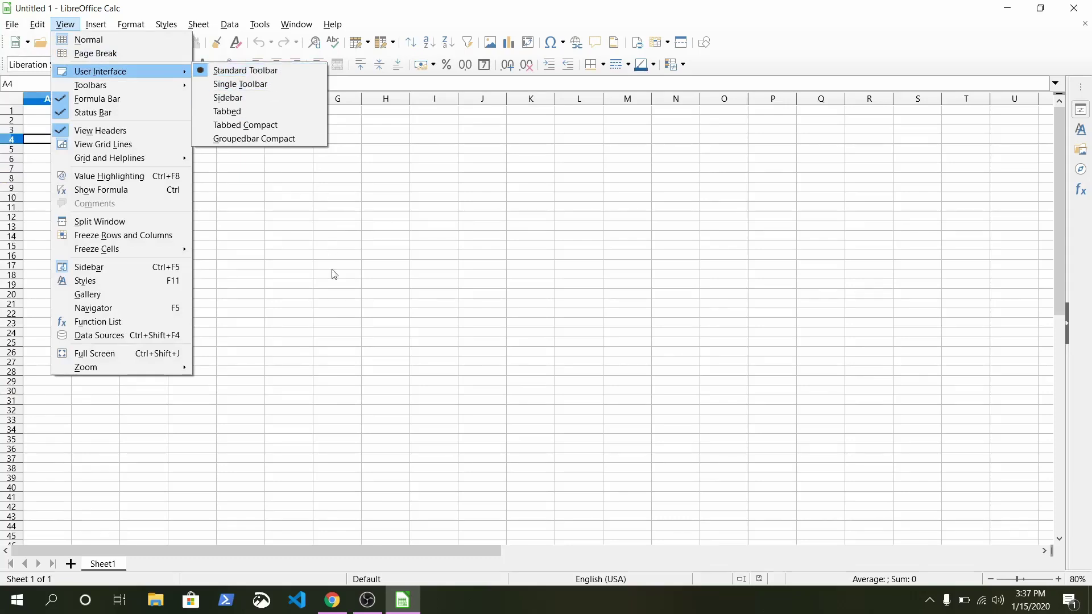
click(334, 309)
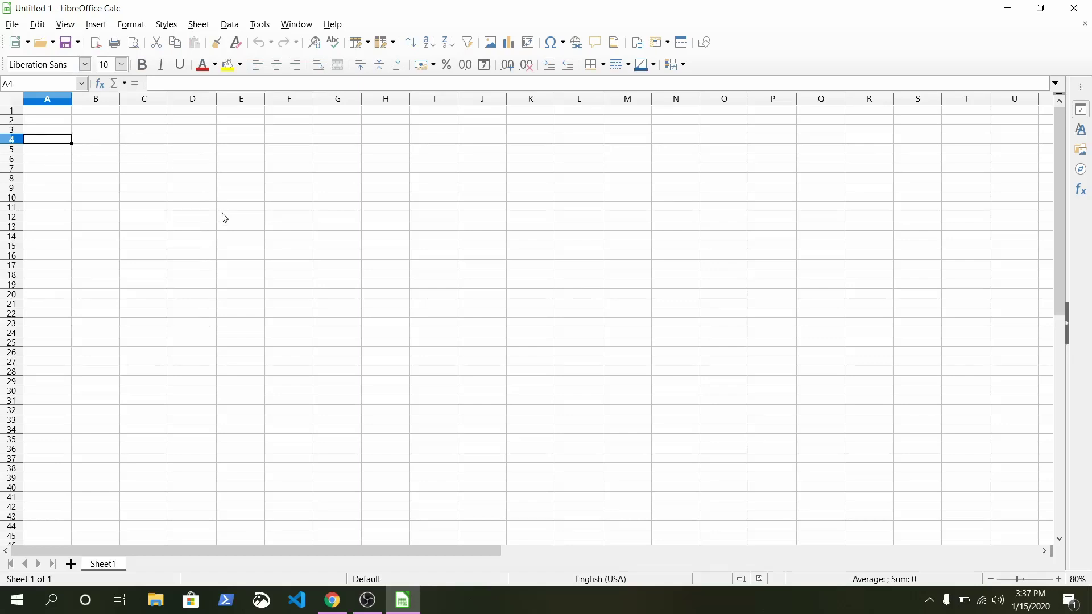
click(149, 141)
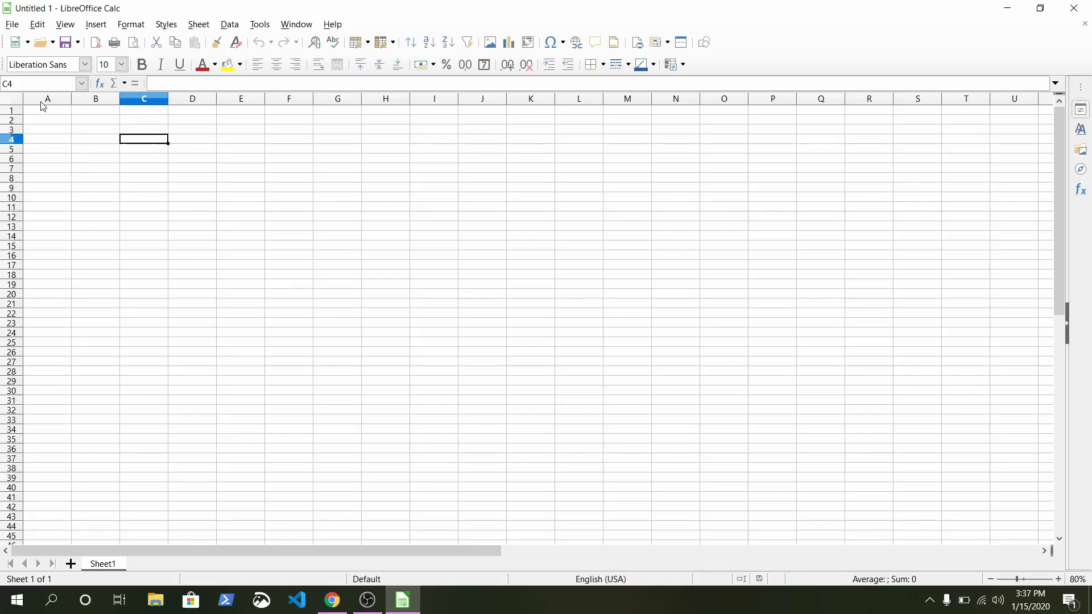
drag(42, 102, 3, 179)
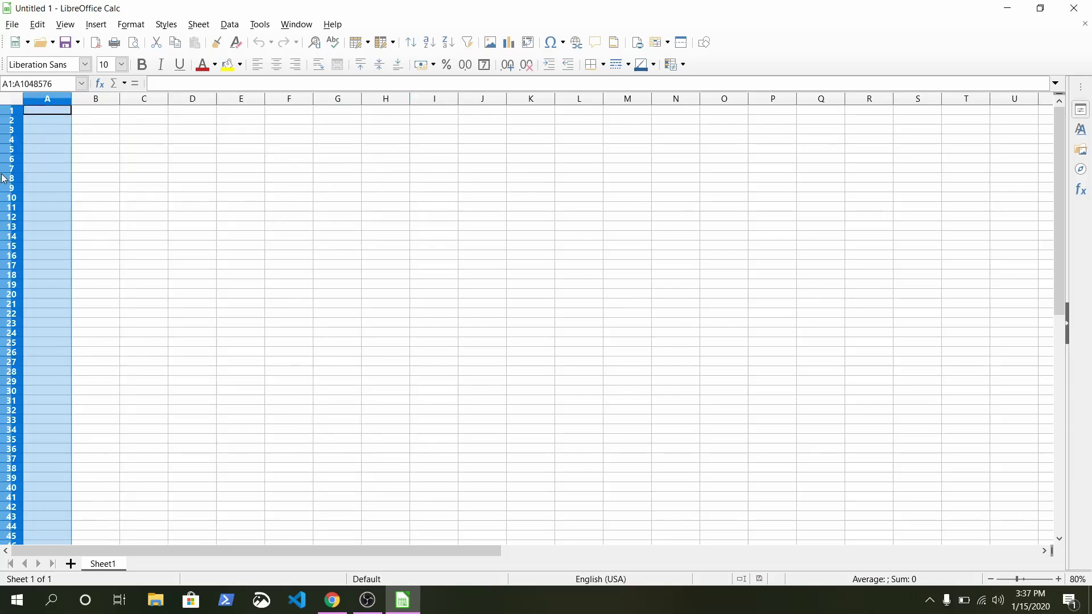
click(110, 102)
click(149, 102)
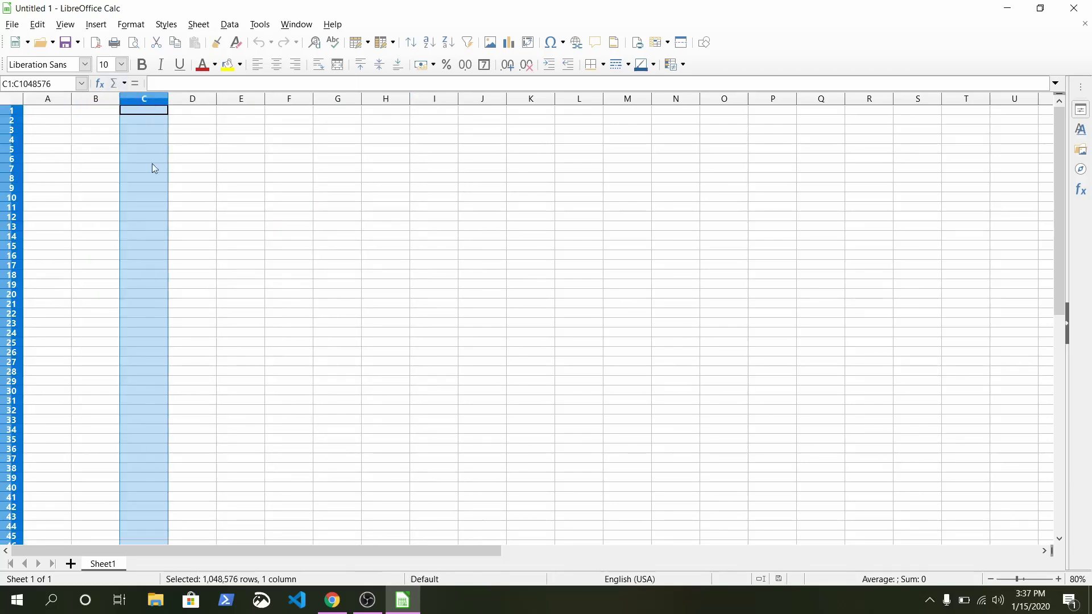
click(87, 180)
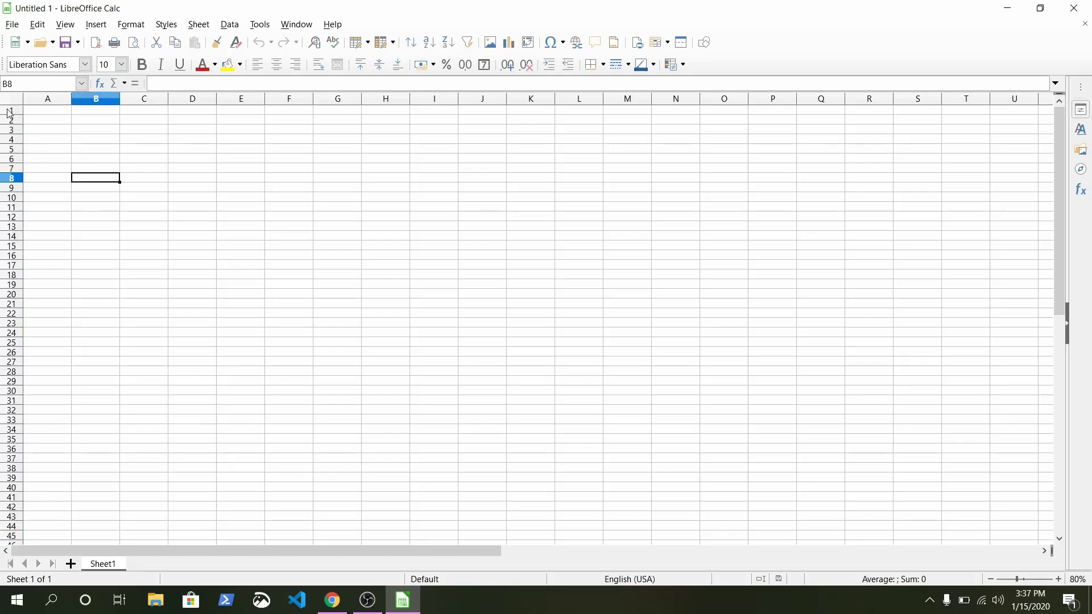
click(10, 112)
click(11, 121)
click(12, 131)
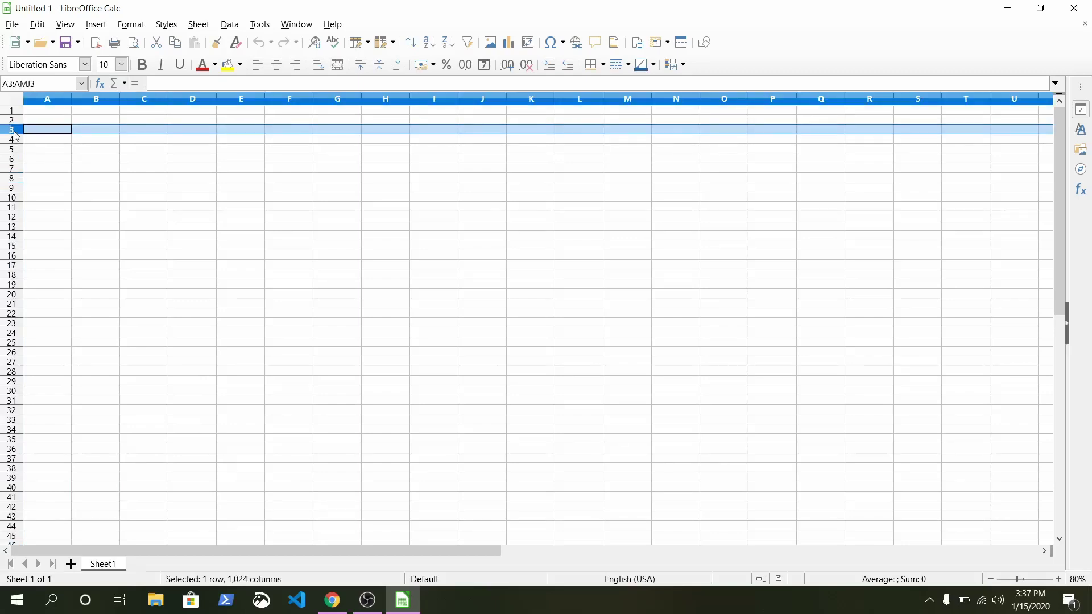
click(103, 133)
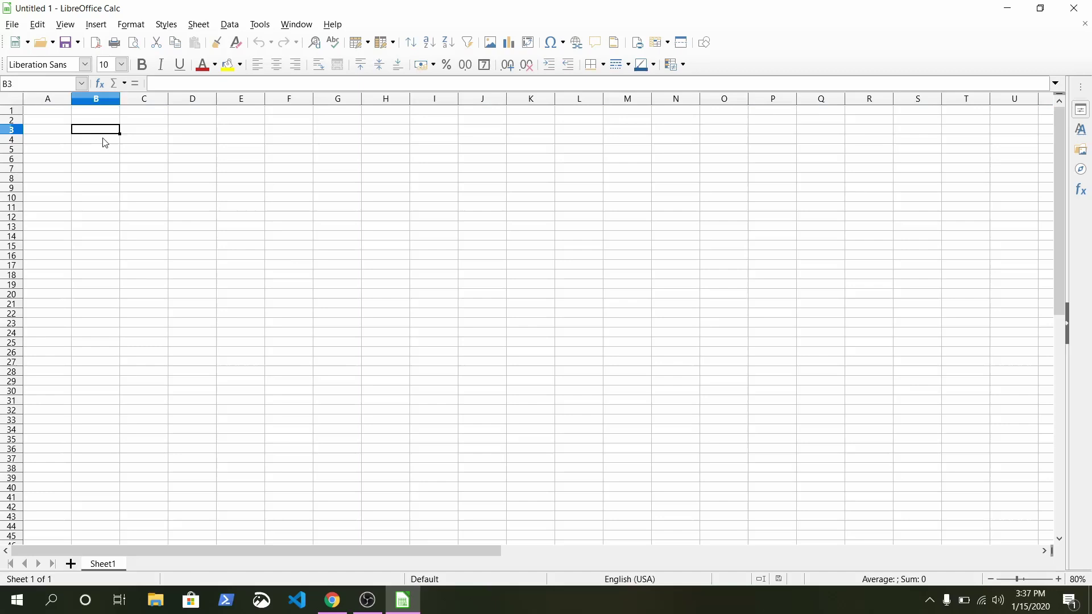
click(105, 142)
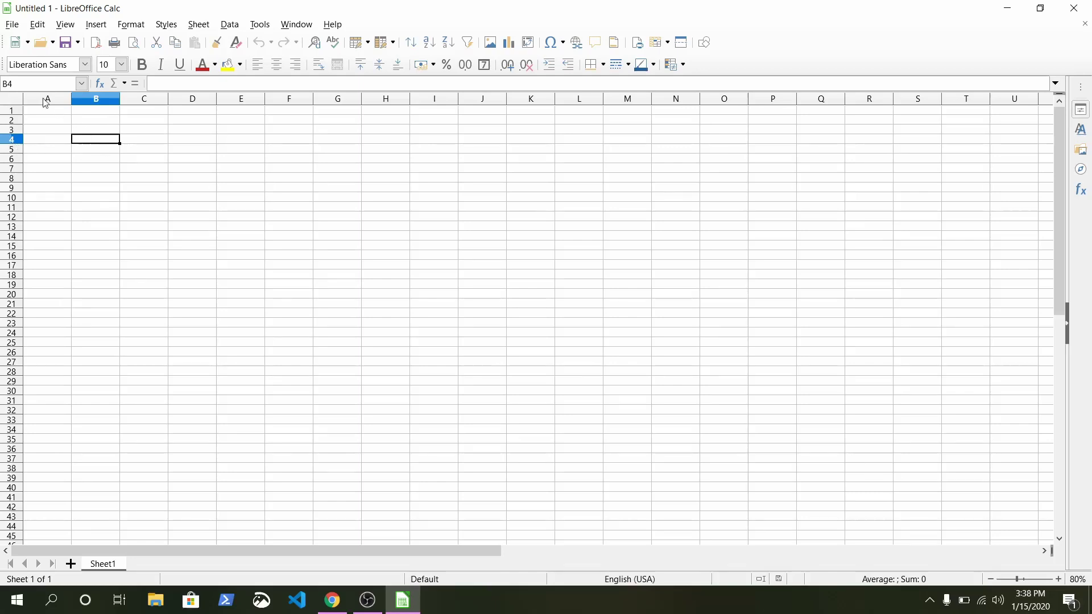
click(30, 84)
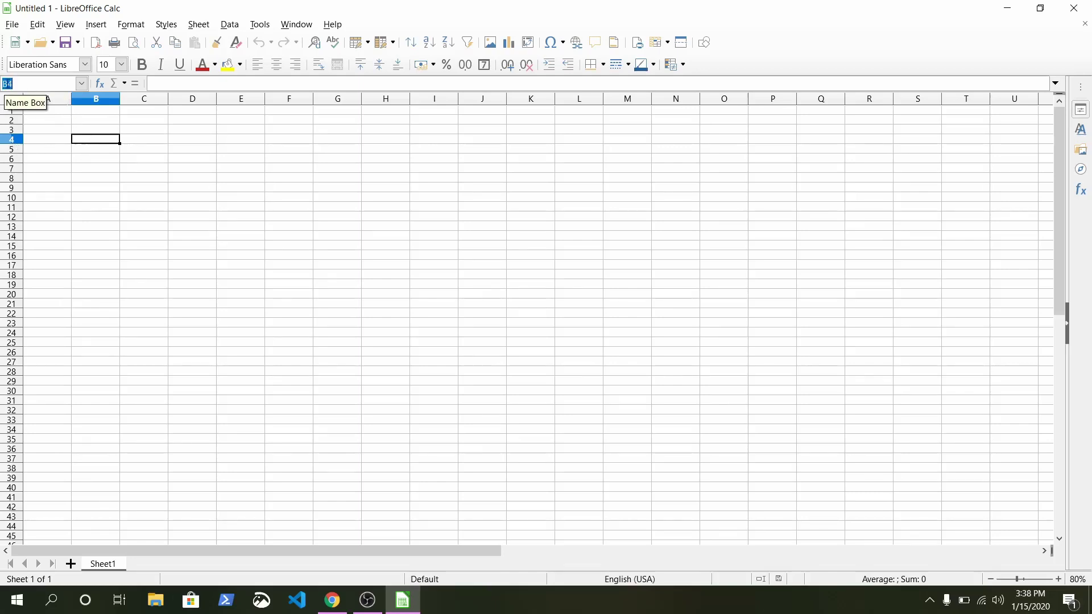
click(82, 84)
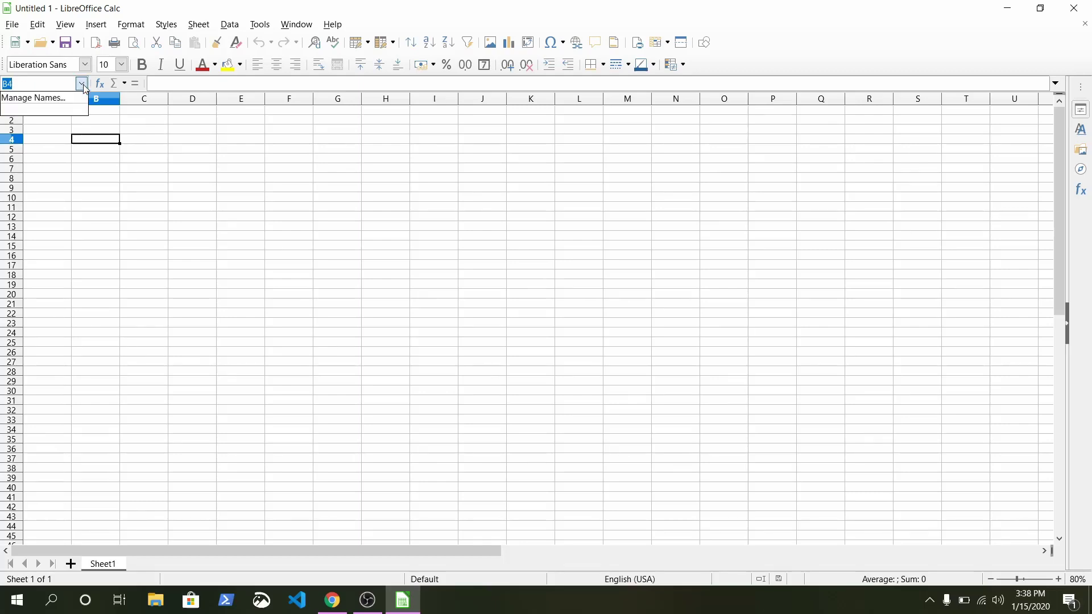
click(56, 99)
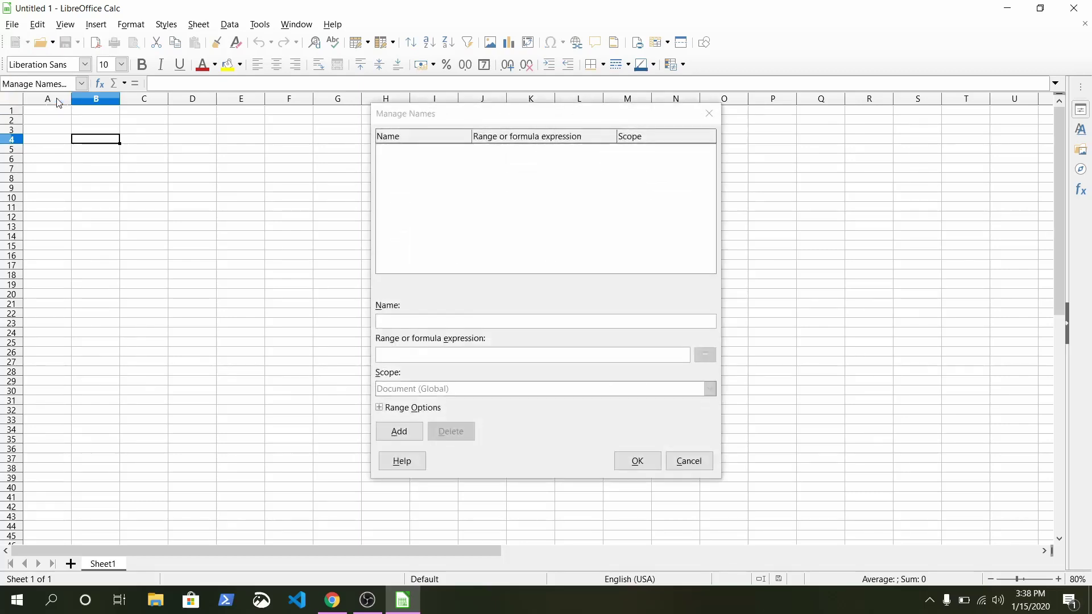
click(680, 466)
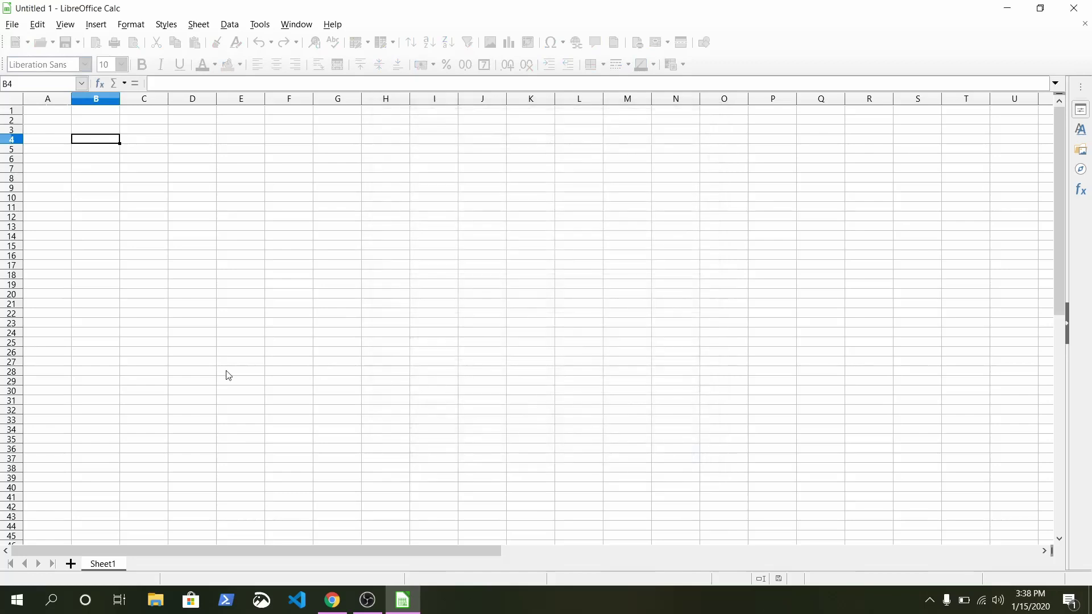
click(45, 112)
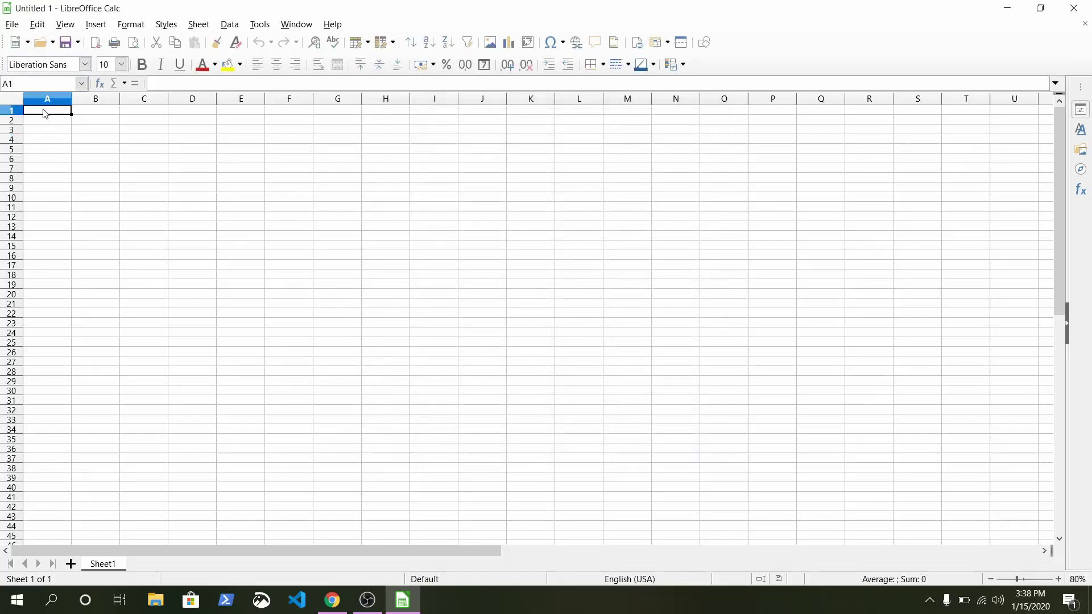
click(18, 84)
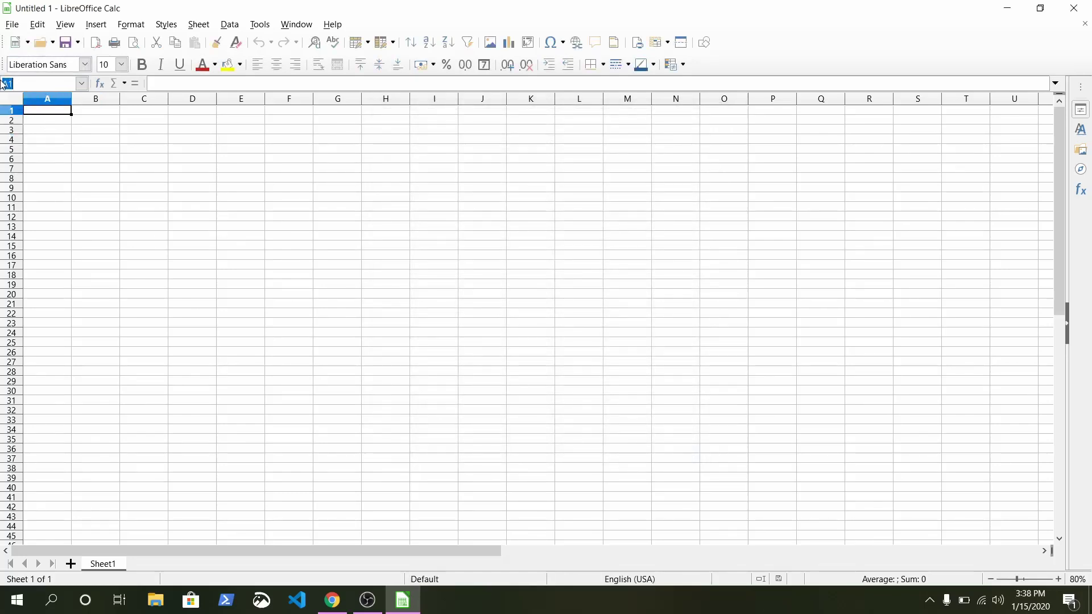
click(67, 141)
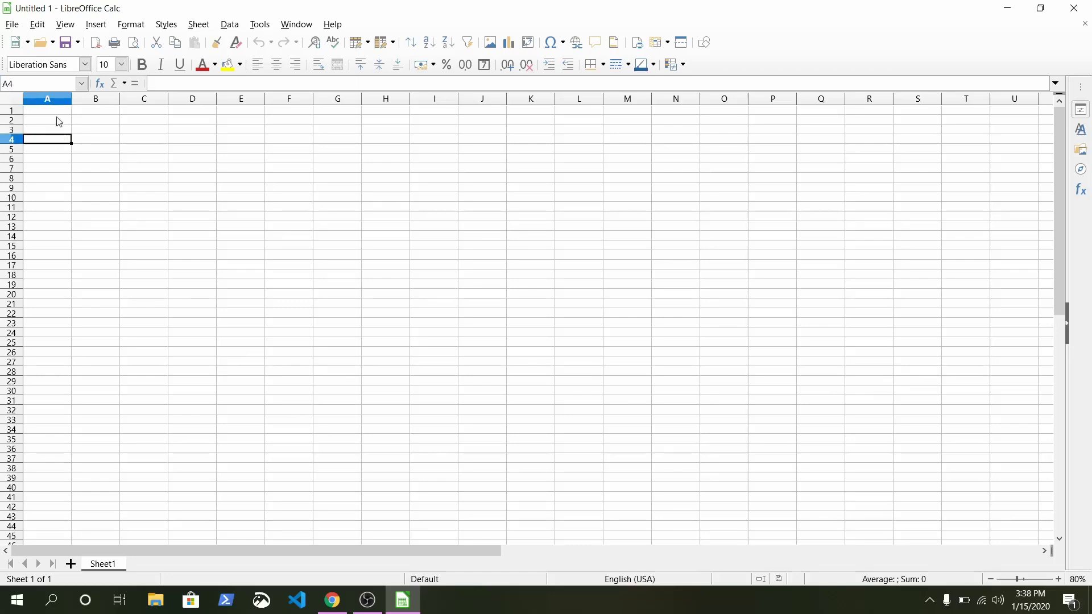
Step: Apply Calibri font at size 14 to every cell, then return the zoom to 100%
click(13, 101)
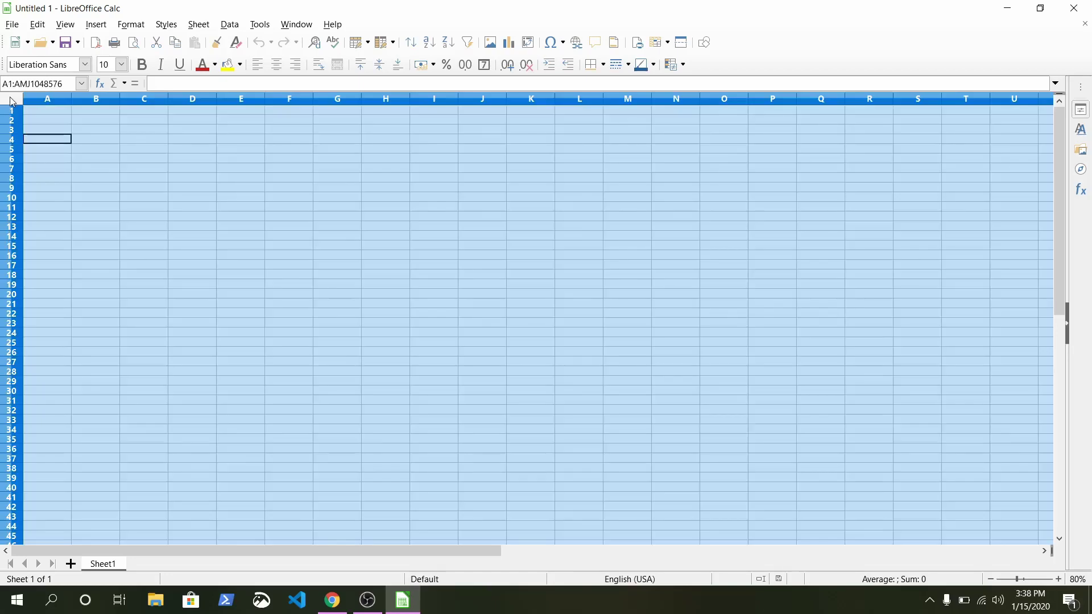
click(77, 65)
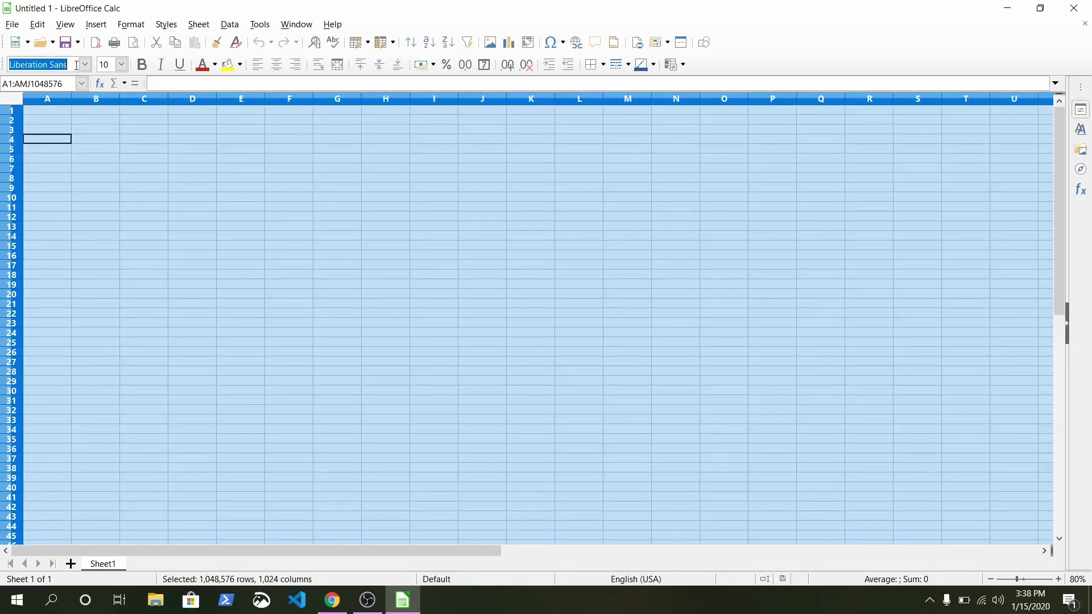
text(Calibri)
key(Return)
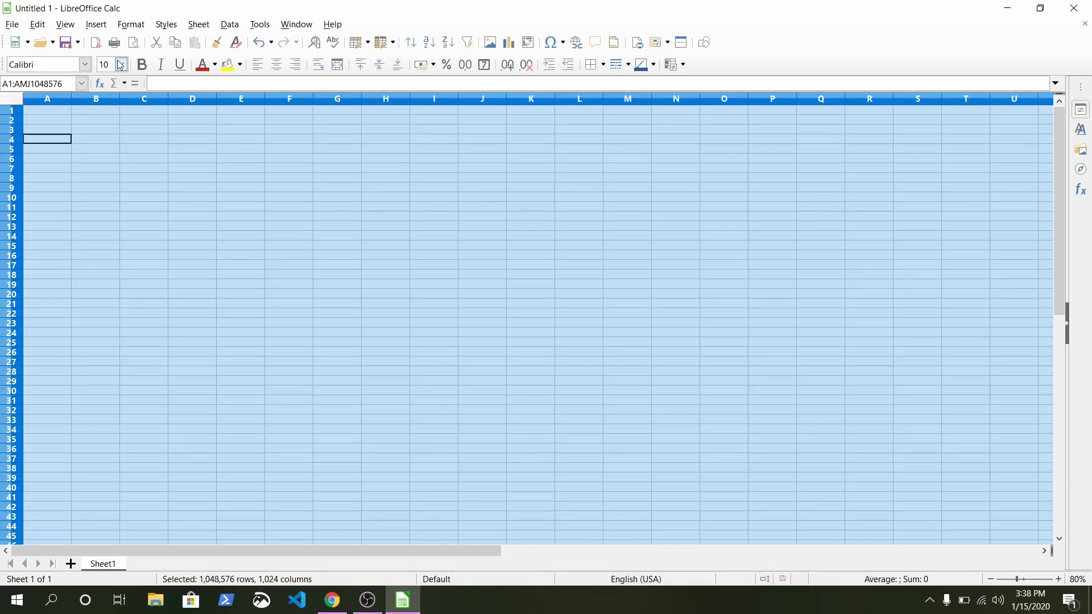
click(122, 65)
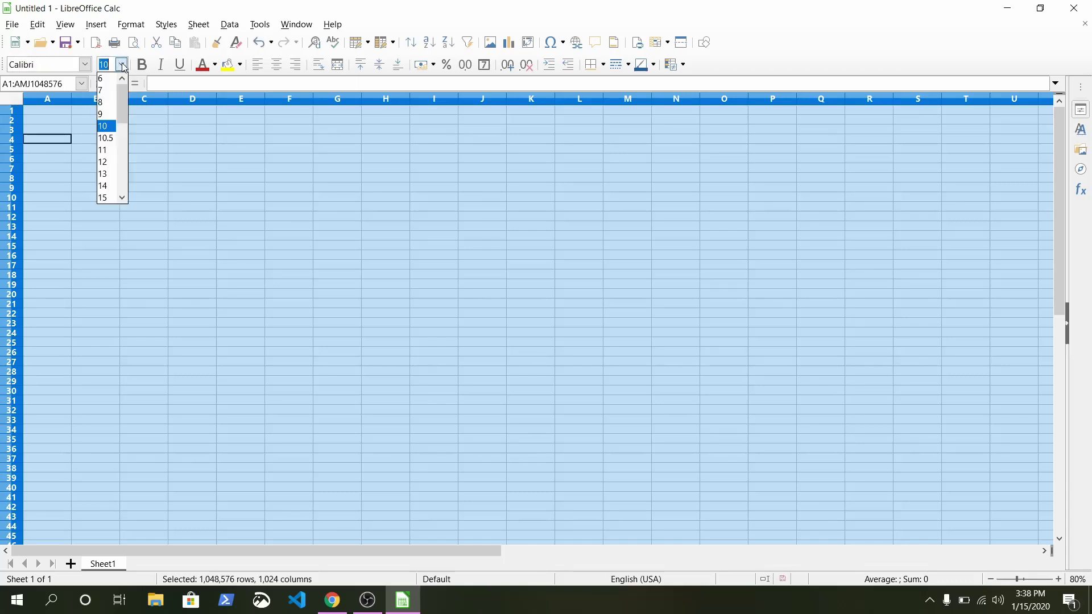
click(108, 185)
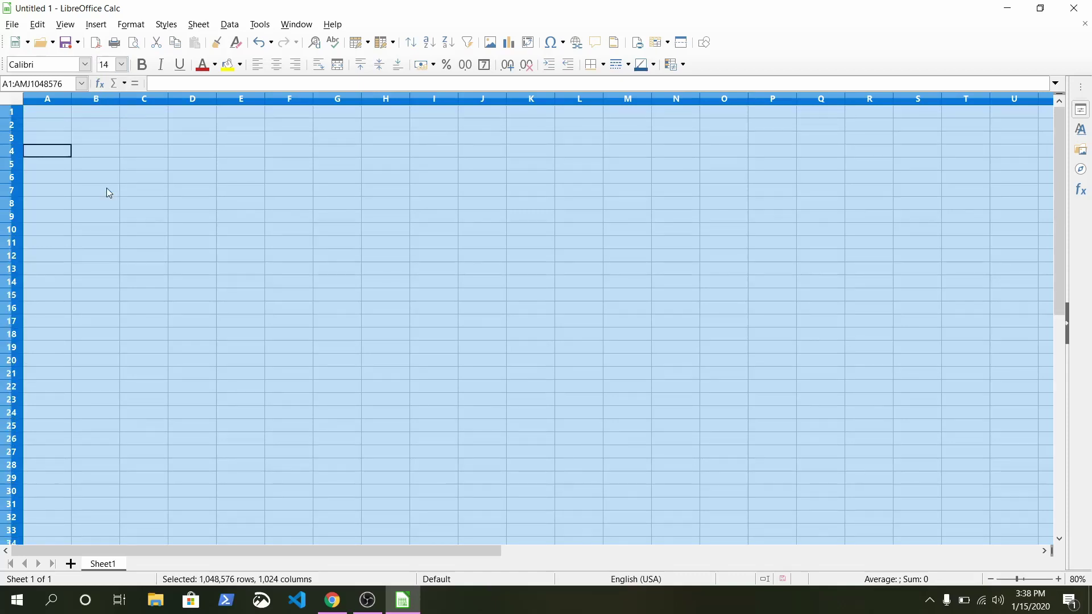
click(52, 128)
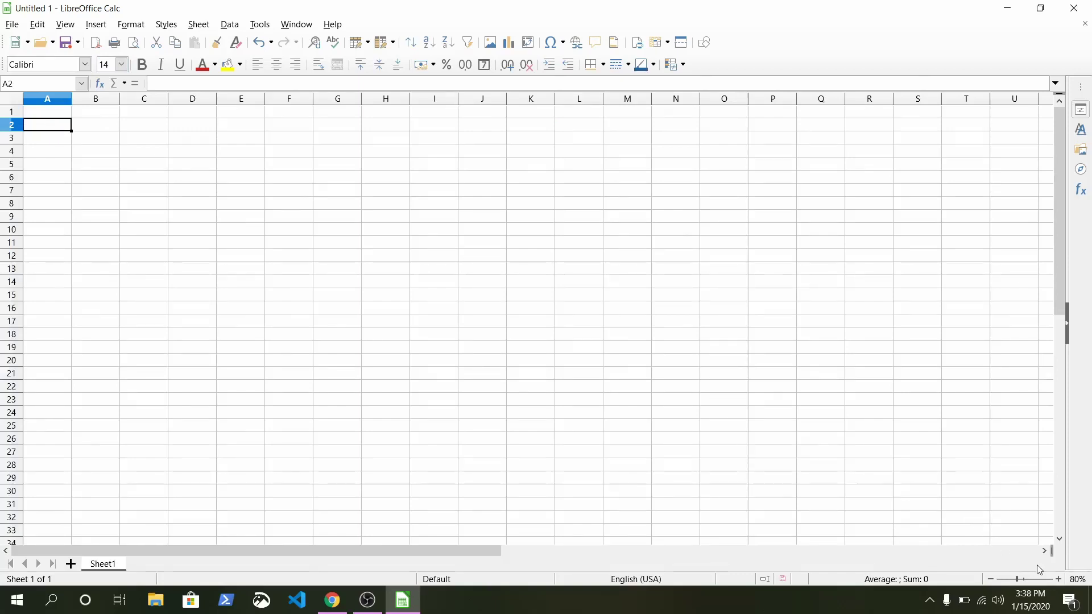
click(992, 580)
click(992, 579)
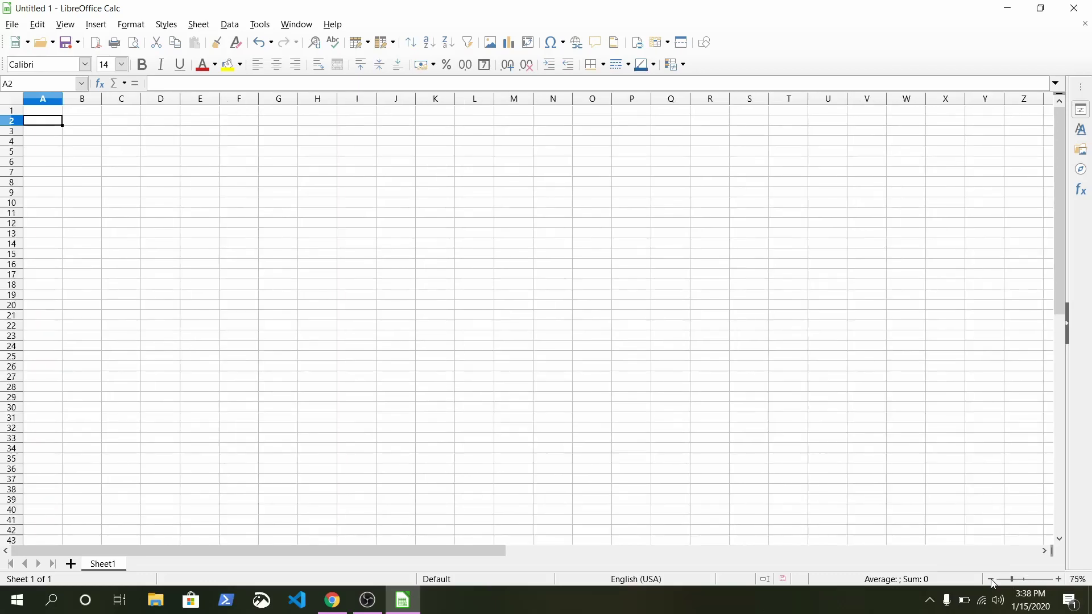
click(1059, 580)
click(1059, 580)
click(1059, 580)
click(1059, 579)
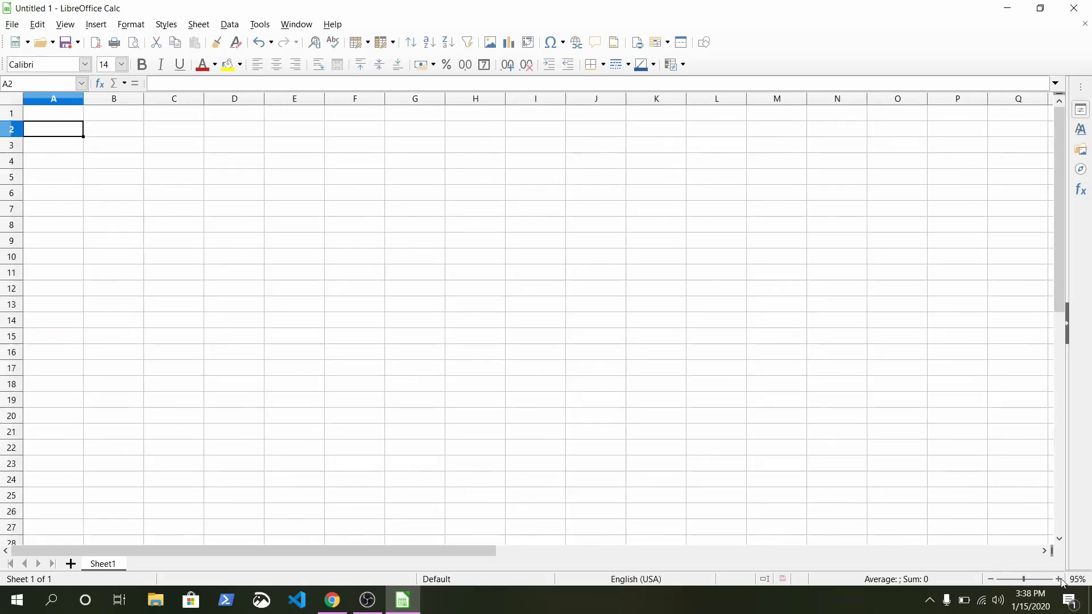
Step: Type the headings Name in B2 and Age in C2
click(107, 137)
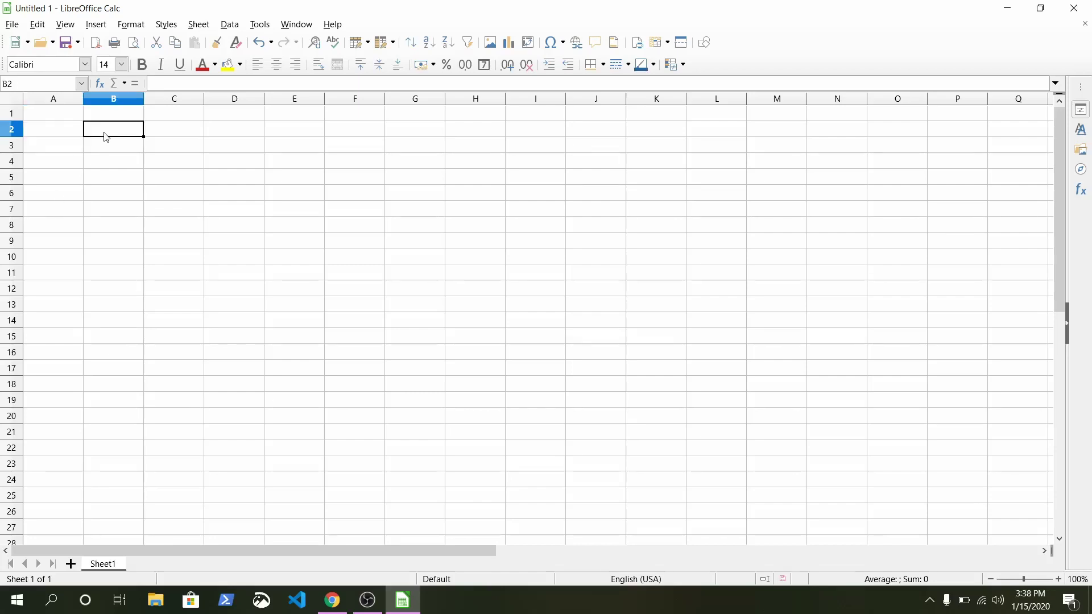
text(Name)
click(179, 135)
text(Age)
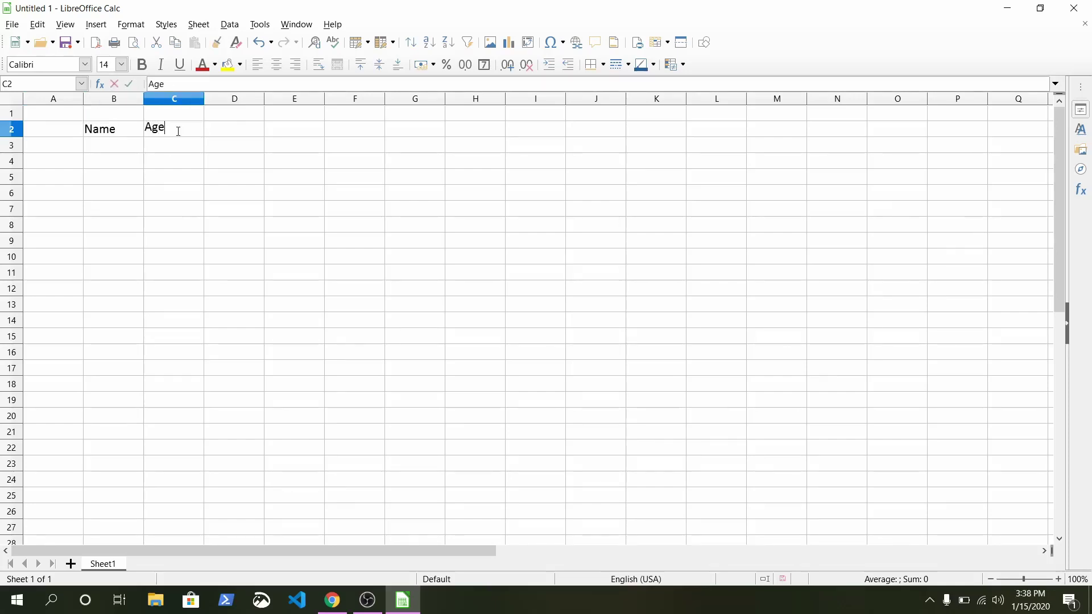
click(232, 137)
Step: Move the Name and Age headings from B2:C2 down to C4:D4
click(98, 132)
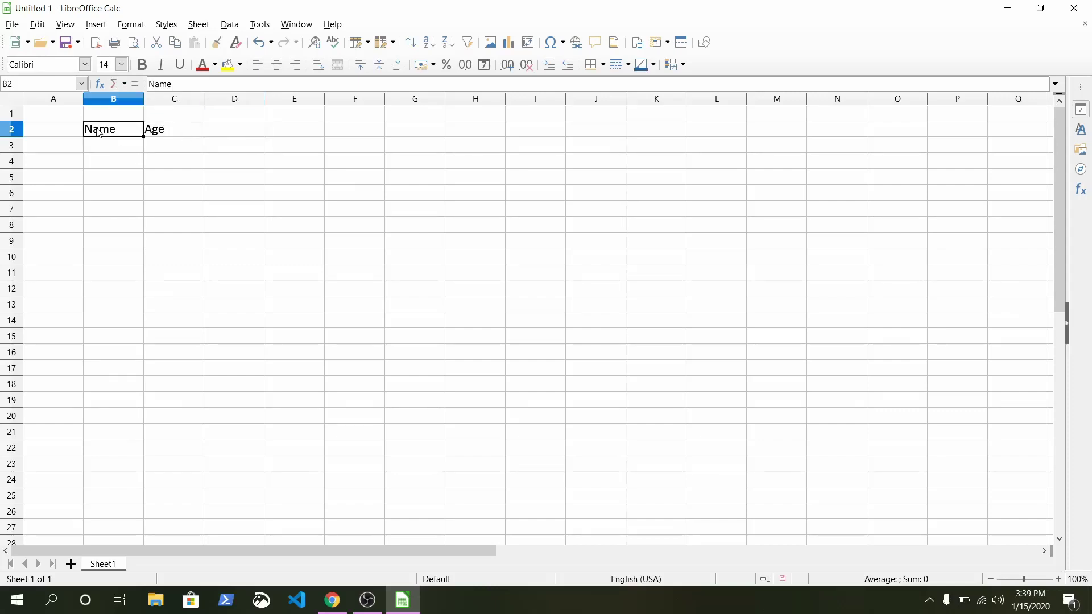
click(65, 138)
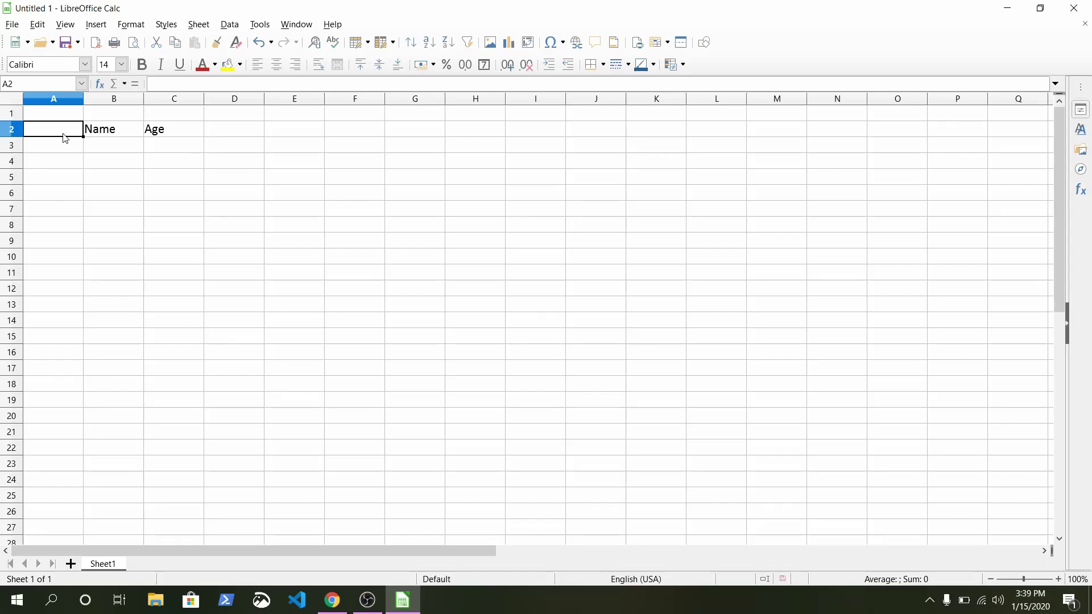
click(118, 132)
drag(118, 133, 193, 136)
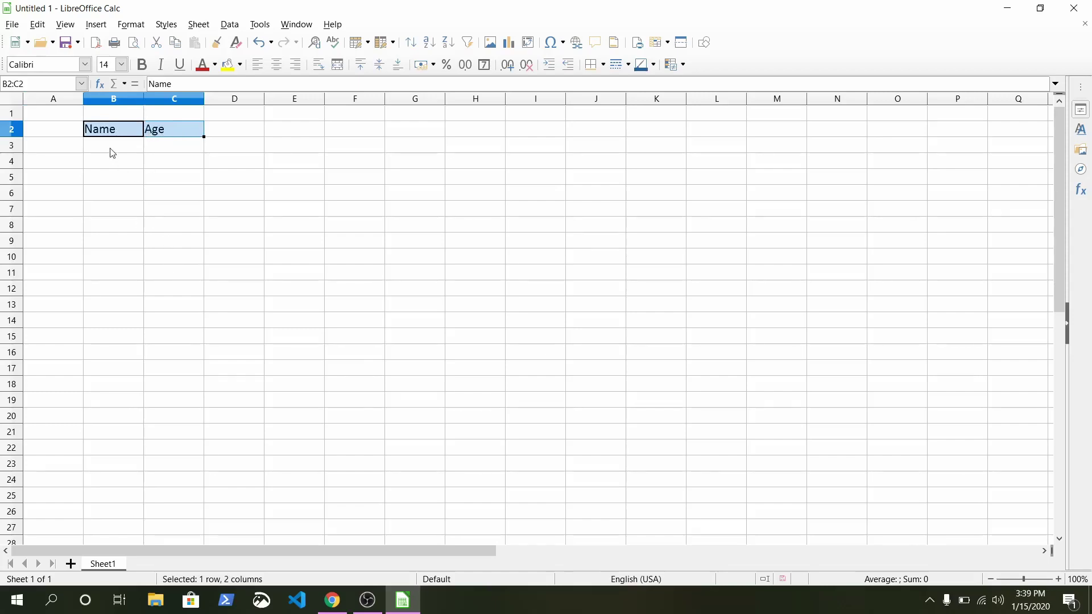
click(109, 177)
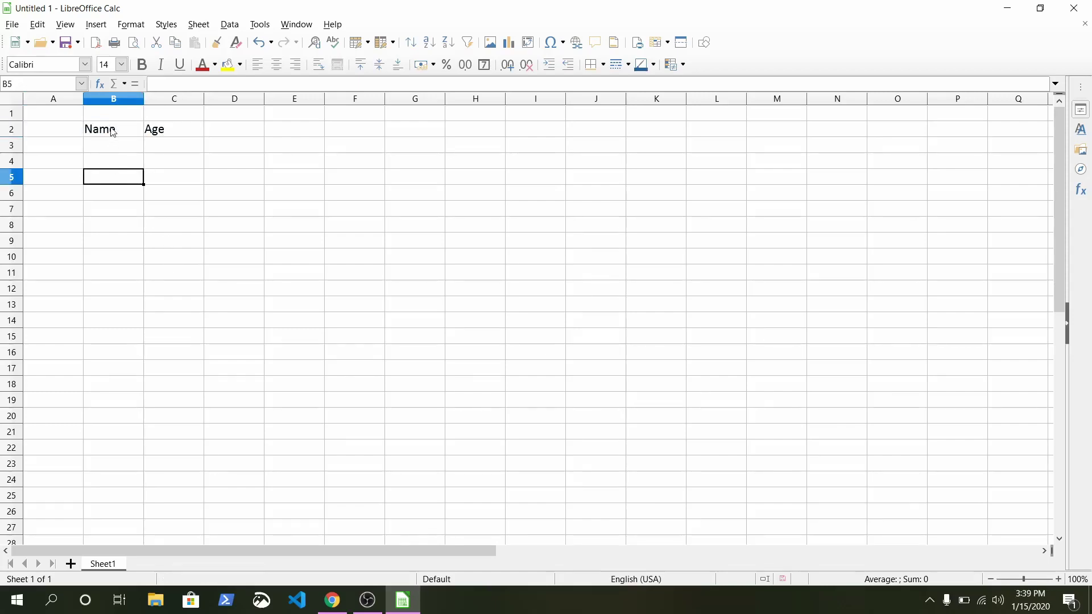
click(113, 132)
drag(113, 132, 175, 170)
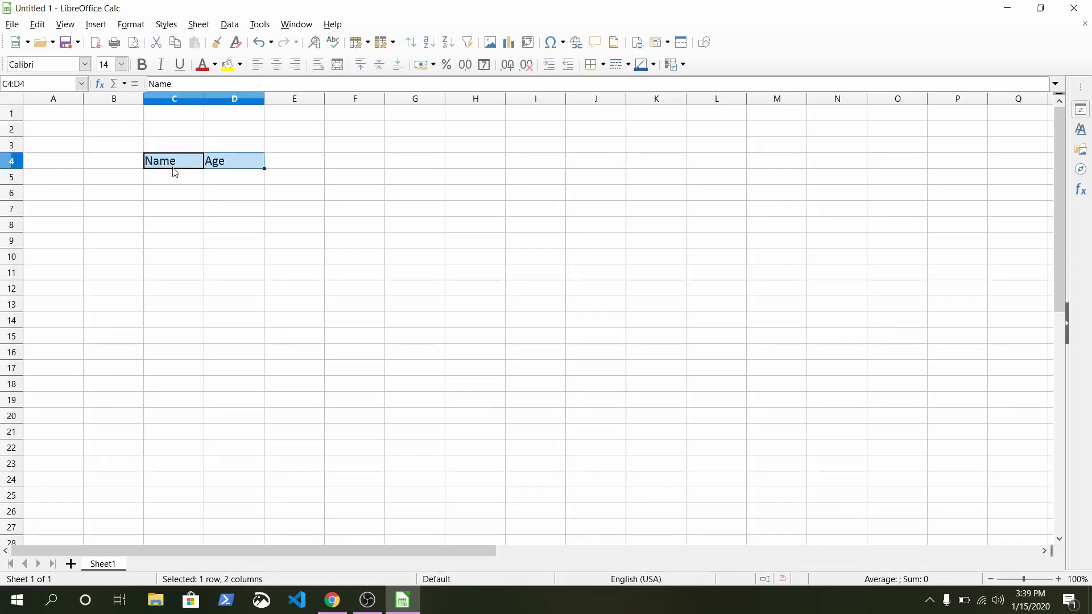
click(173, 198)
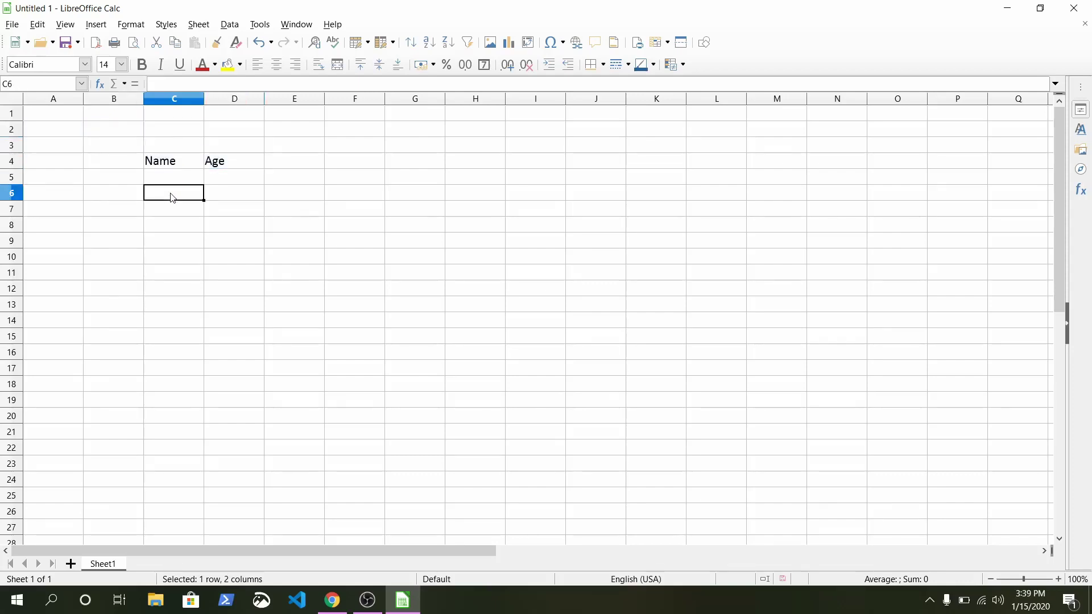
click(174, 164)
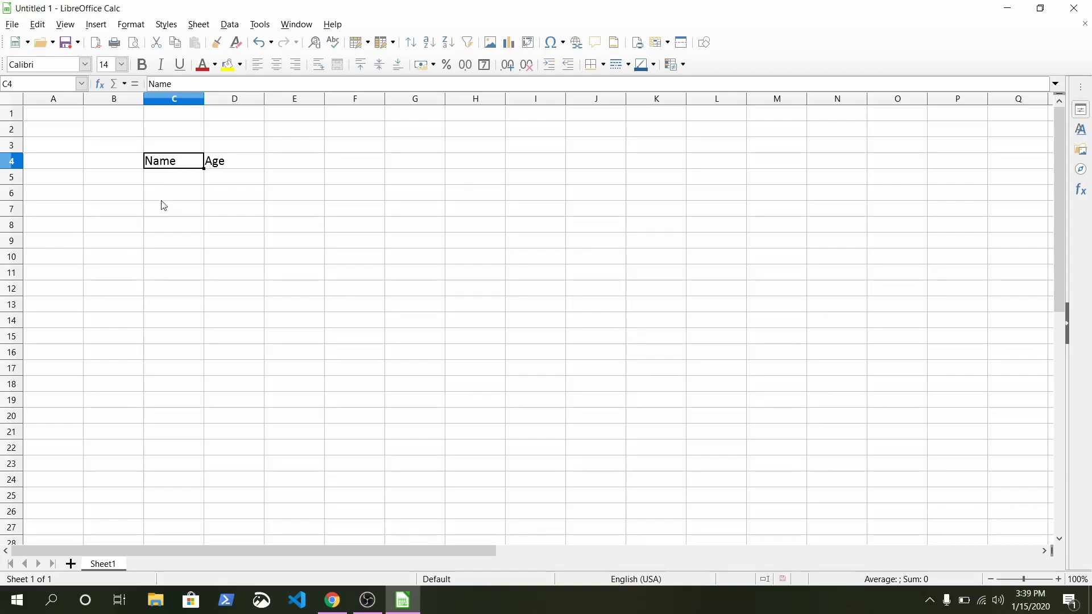
Step: Enter 1 in B4 and fill it down to create 1–12 in B4:B15
click(109, 163)
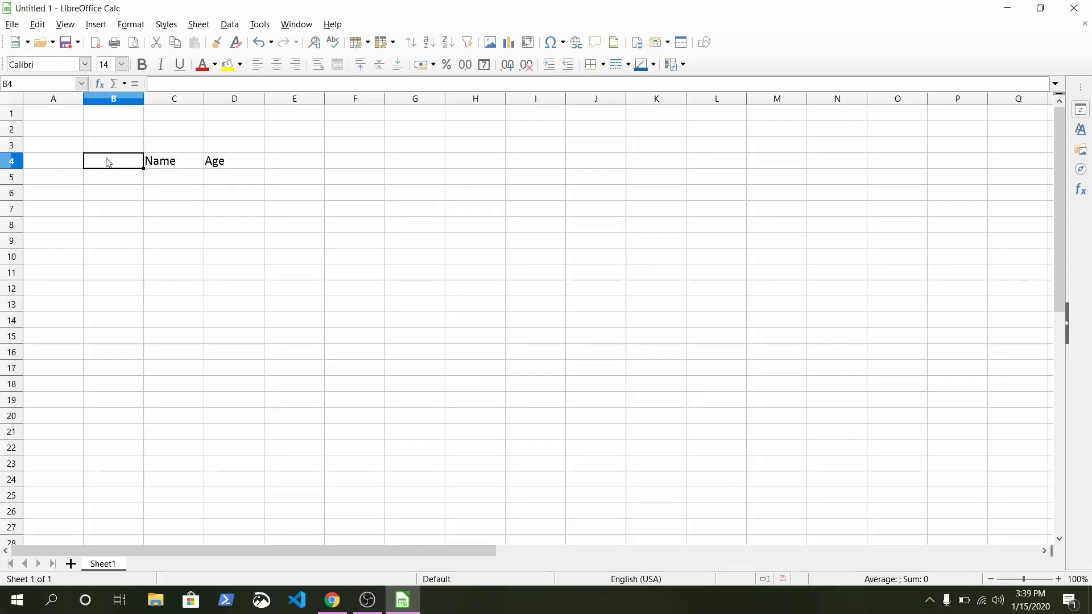
text(1)
key(Return)
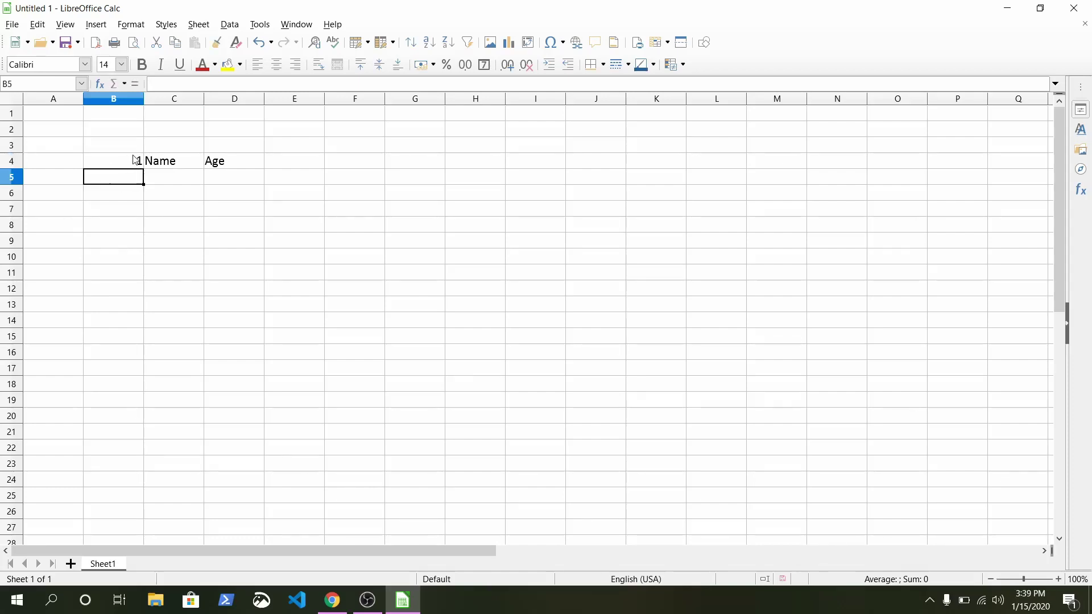
click(135, 159)
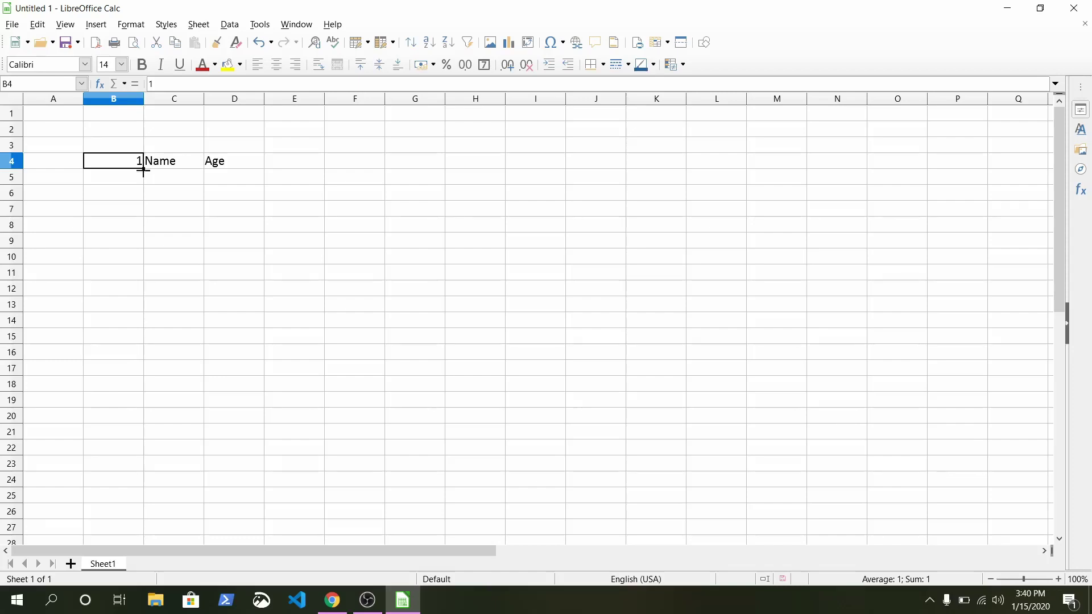
drag(142, 171, 142, 343)
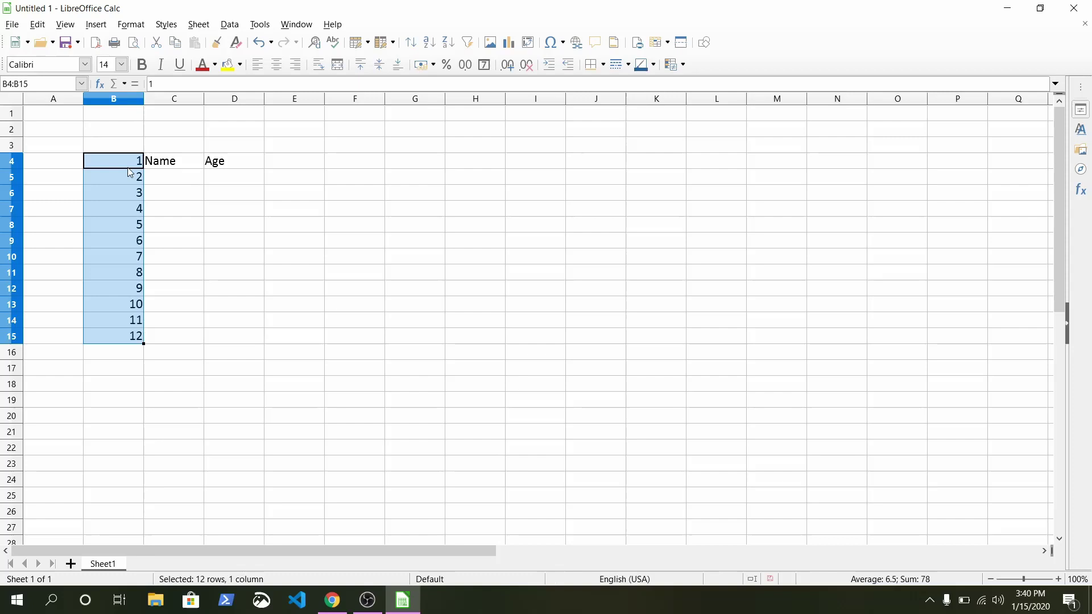
Step: Clear the numbers 1–12 from B4:B15
drag(128, 177, 132, 328)
click(132, 326)
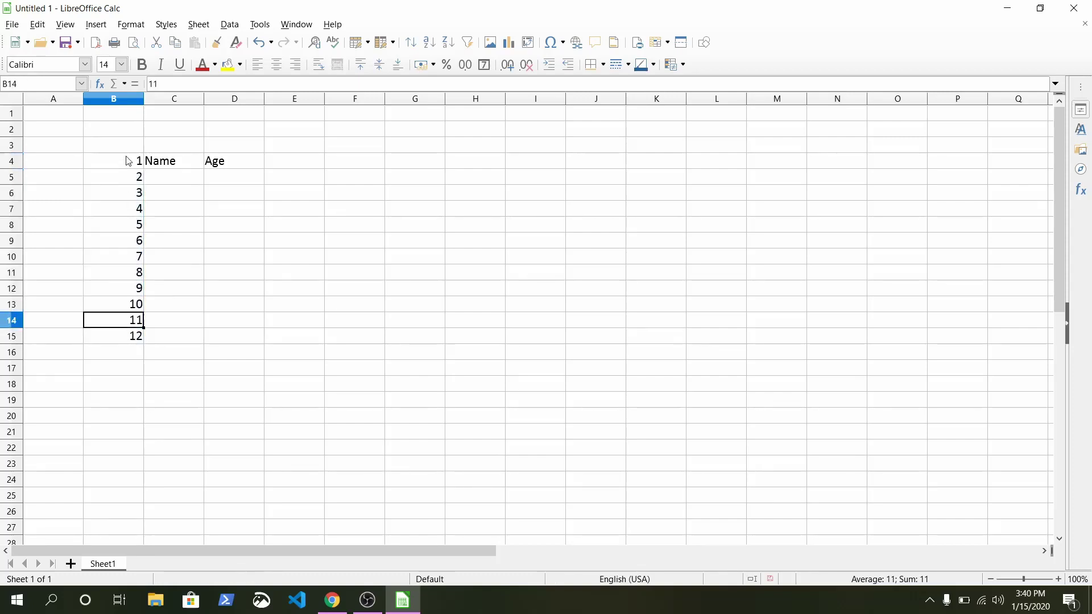
drag(129, 161, 128, 333)
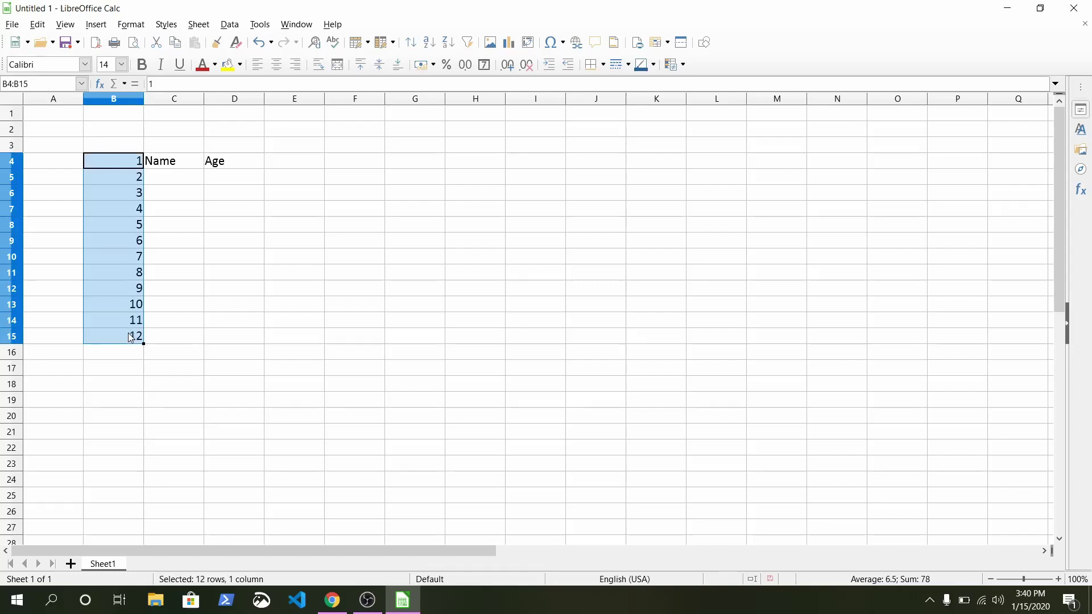
key(Delete)
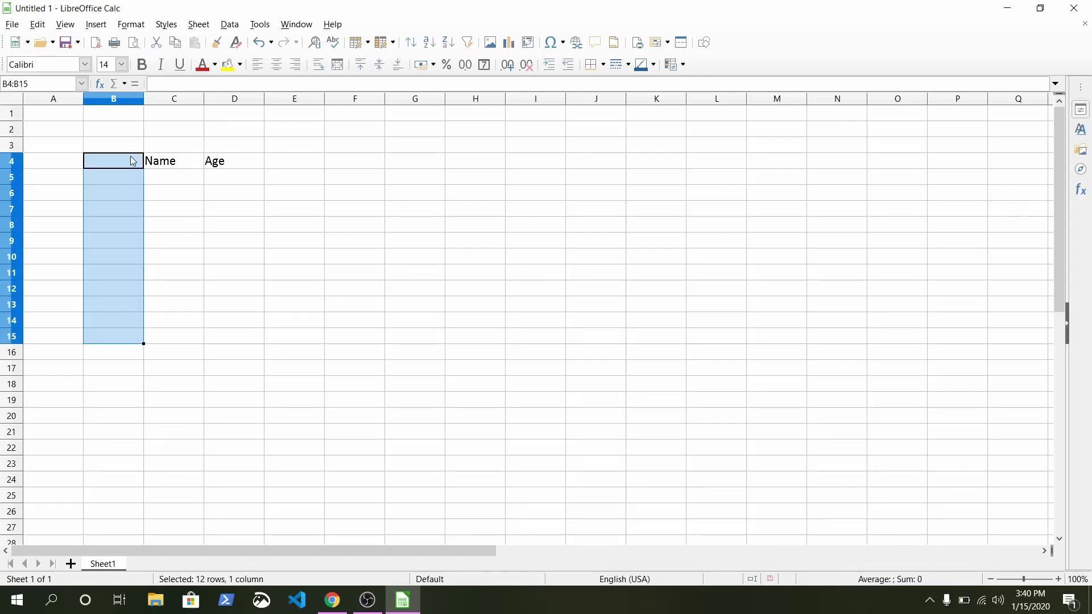
Step: Type January in B4 and autofill the months down to B15
click(133, 161)
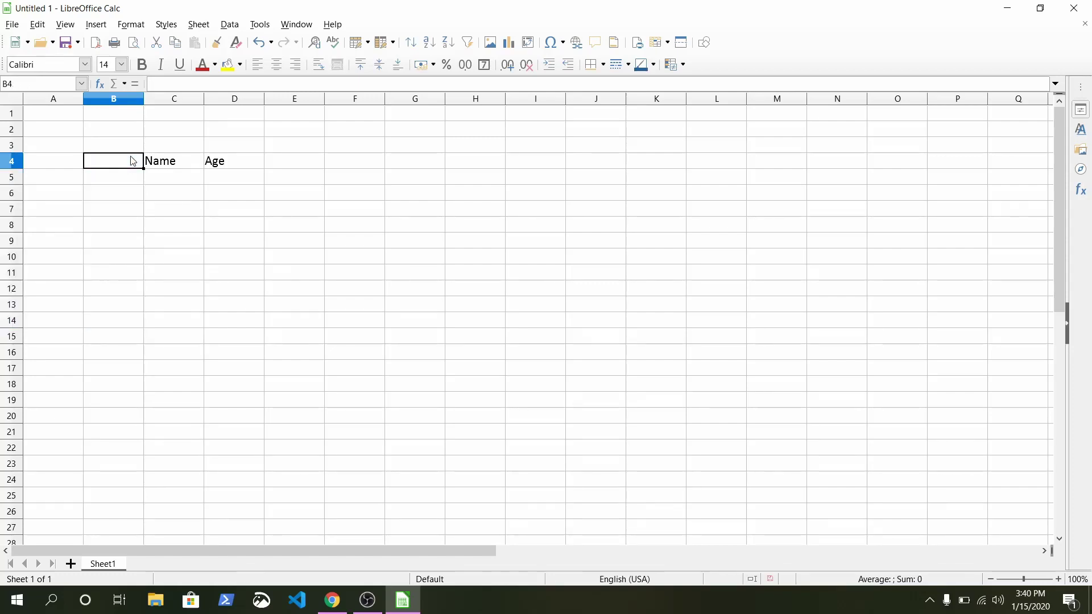
text(January)
key(Return)
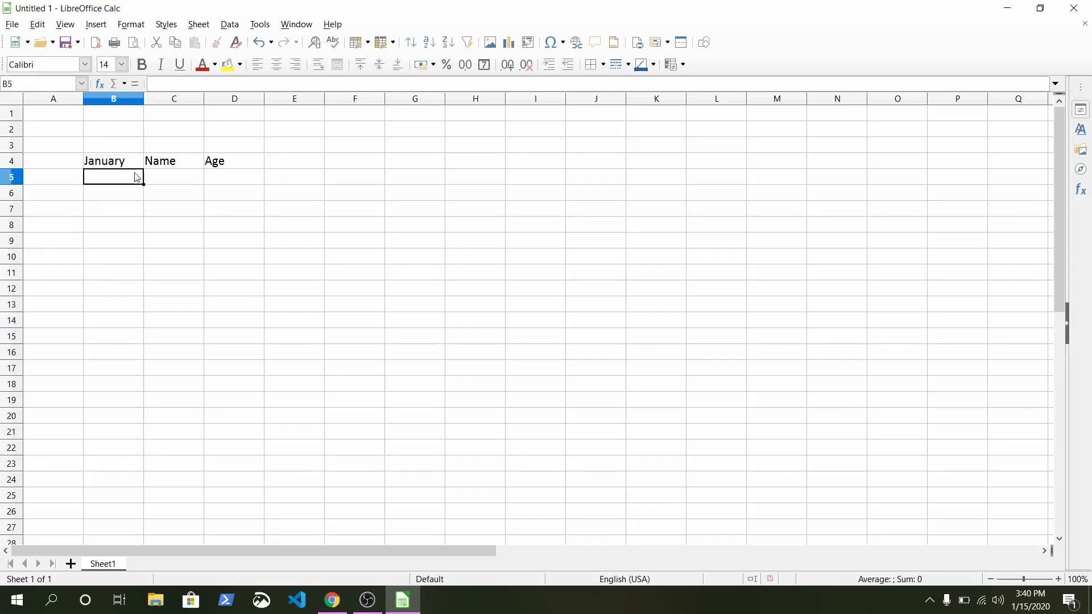
click(119, 164)
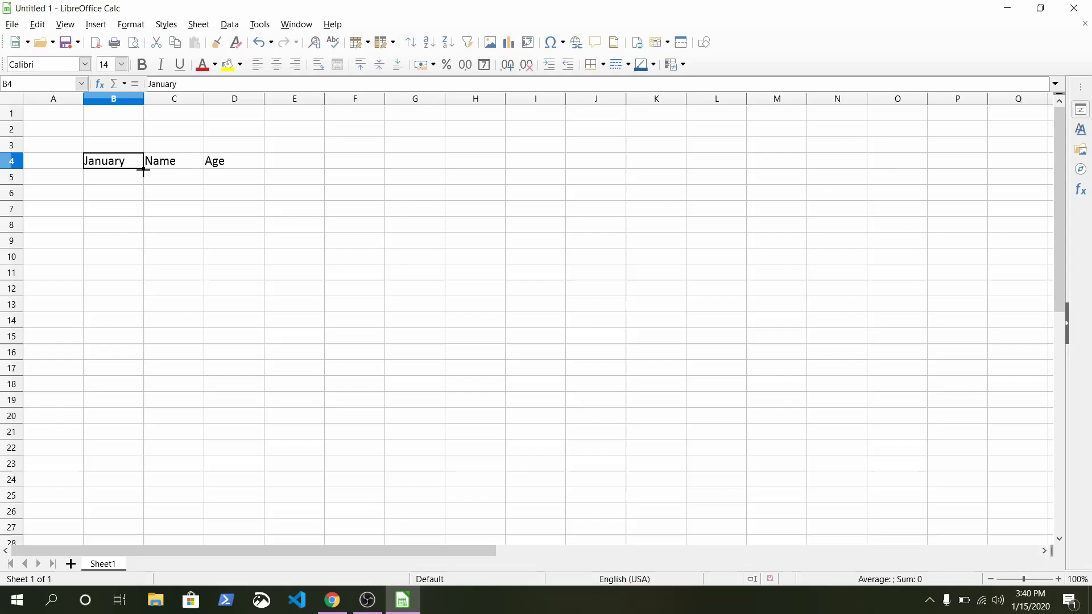
drag(143, 169, 142, 350)
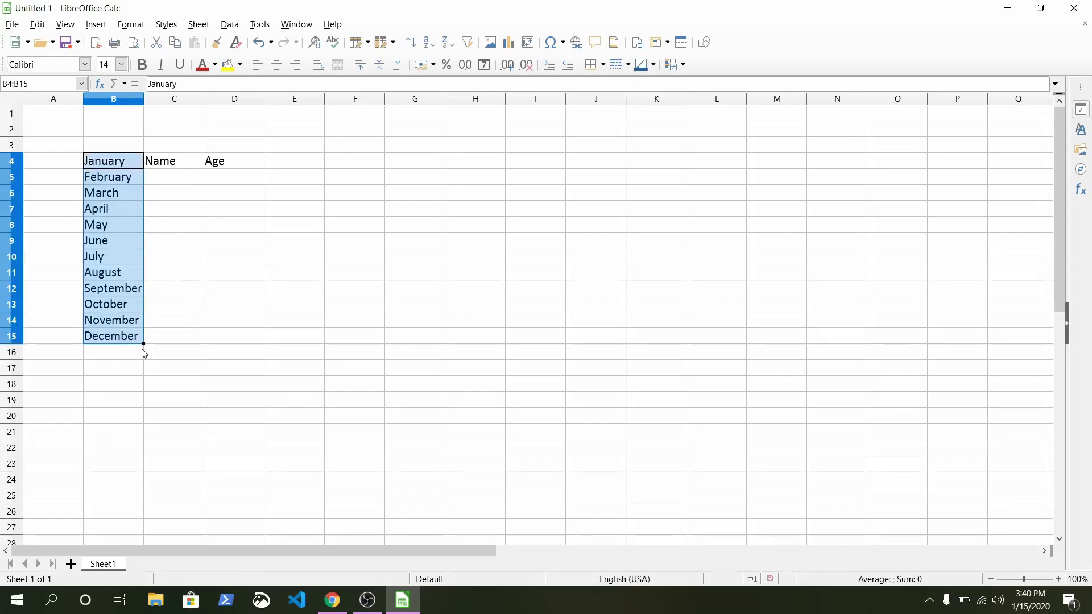
Step: Delete February through December from B5:B15, leaving only January
click(122, 194)
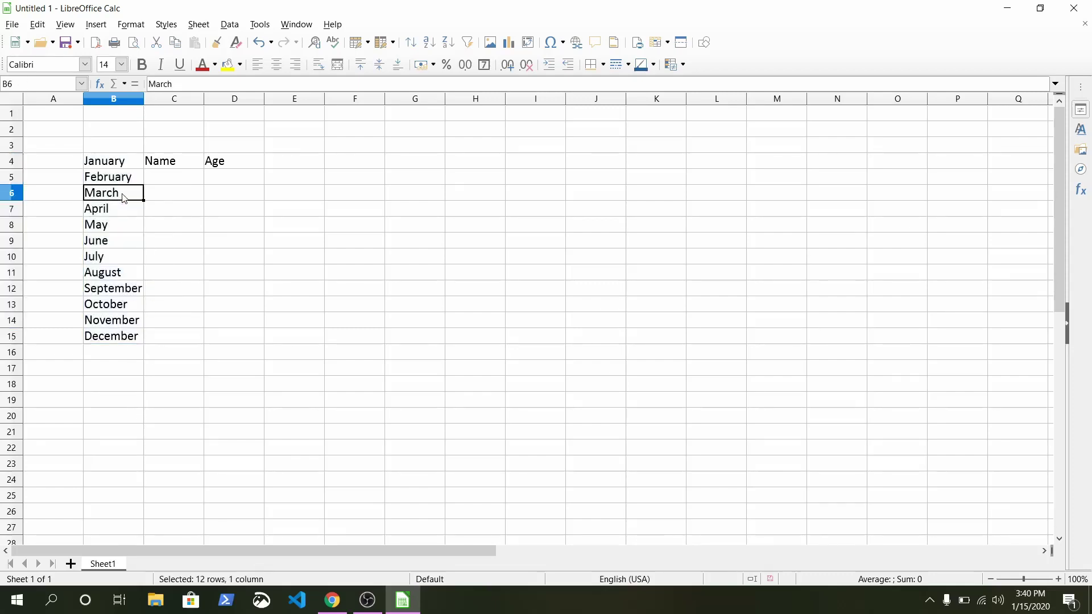
click(115, 166)
click(116, 180)
drag(116, 181, 130, 349)
key(Delete)
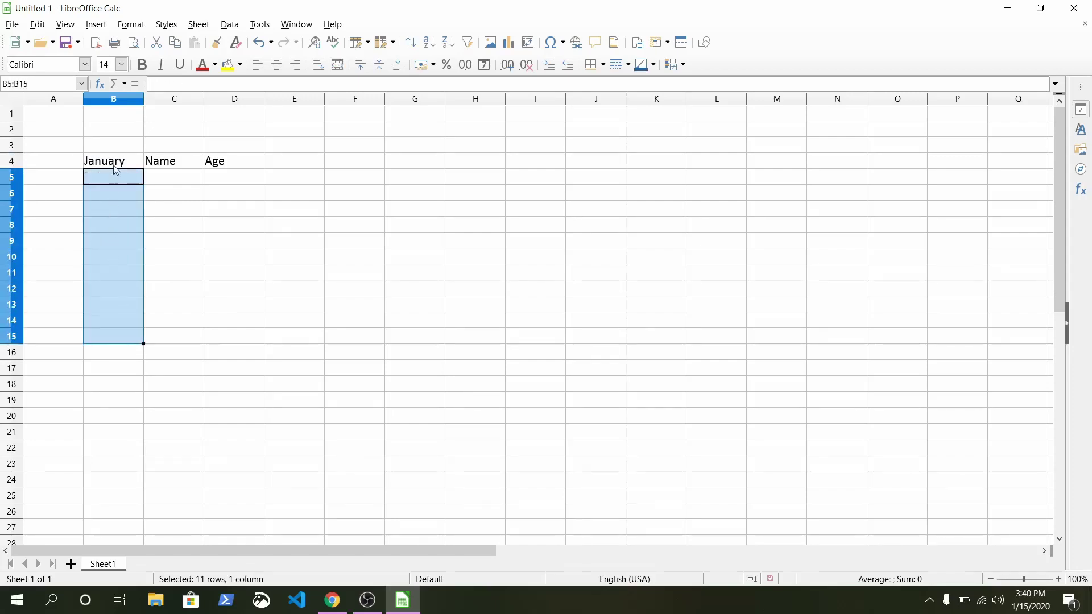
click(119, 165)
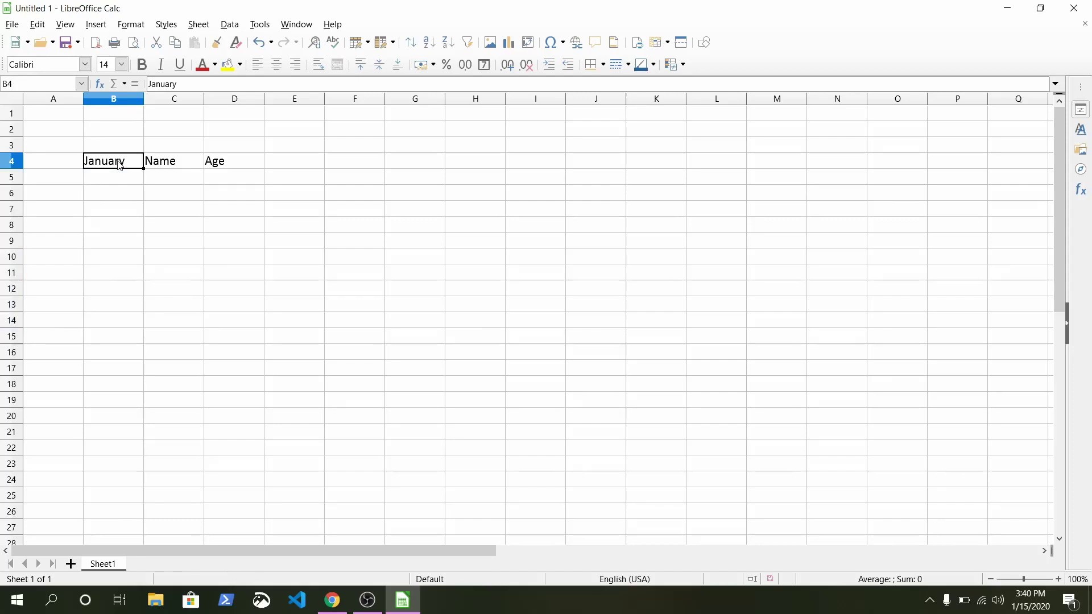
Step: Make the January, Name and Age header text green
drag(120, 165, 225, 169)
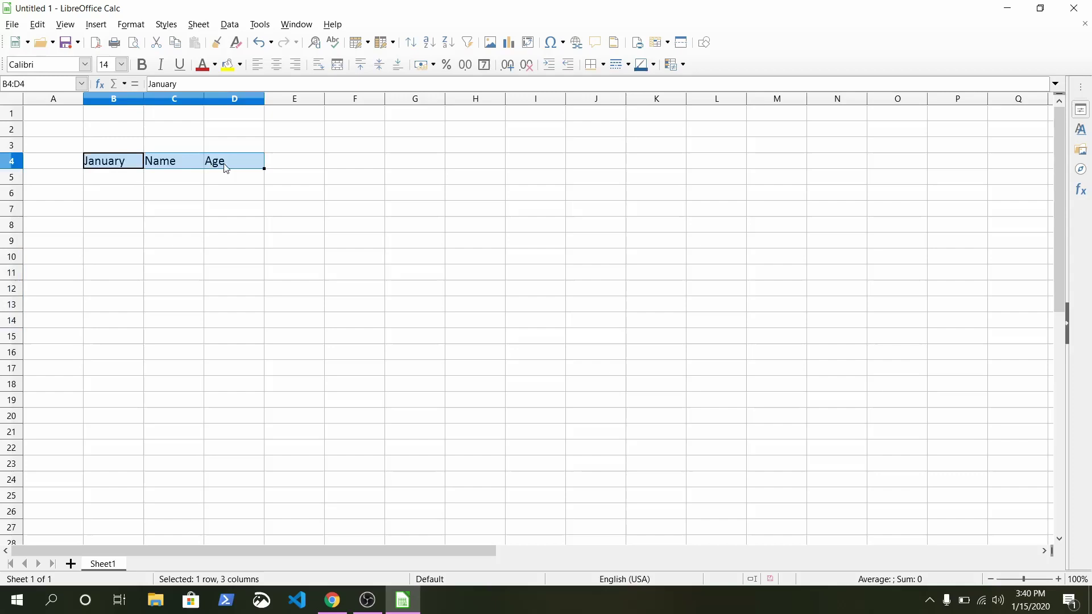
click(214, 64)
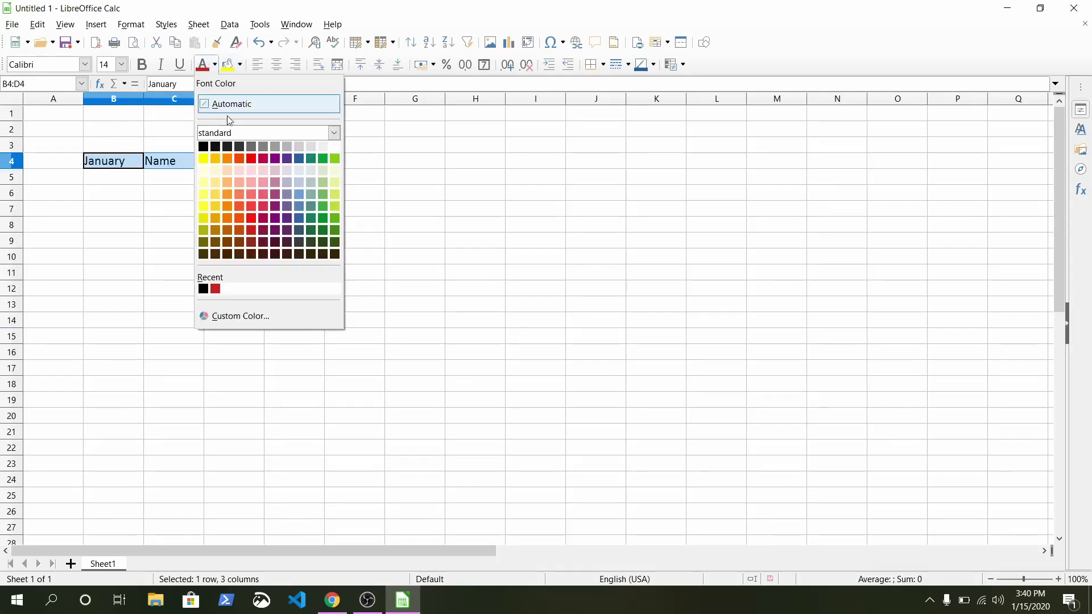
click(322, 159)
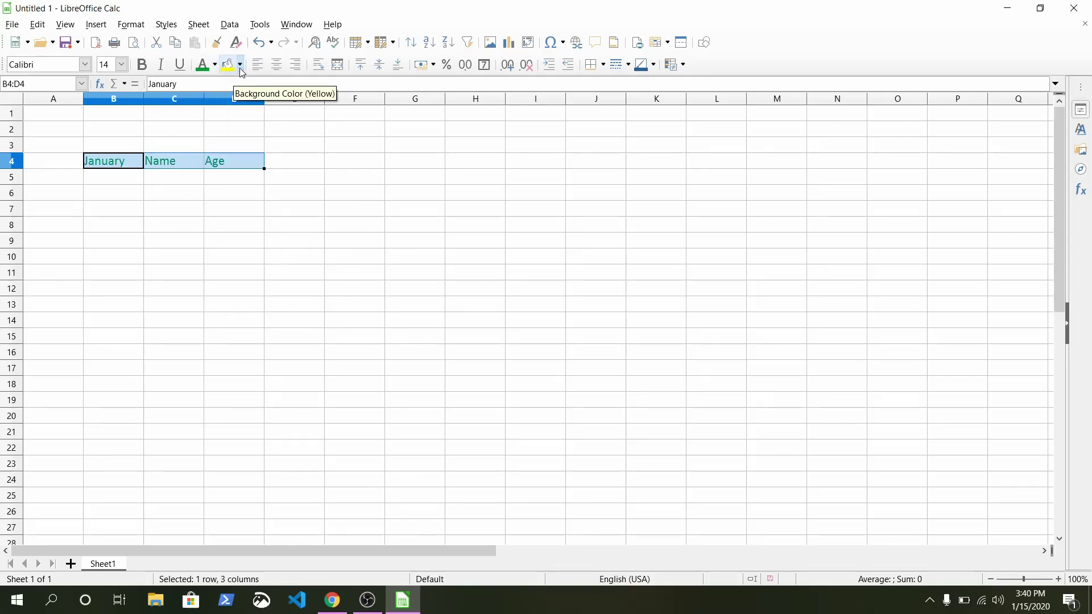
click(137, 181)
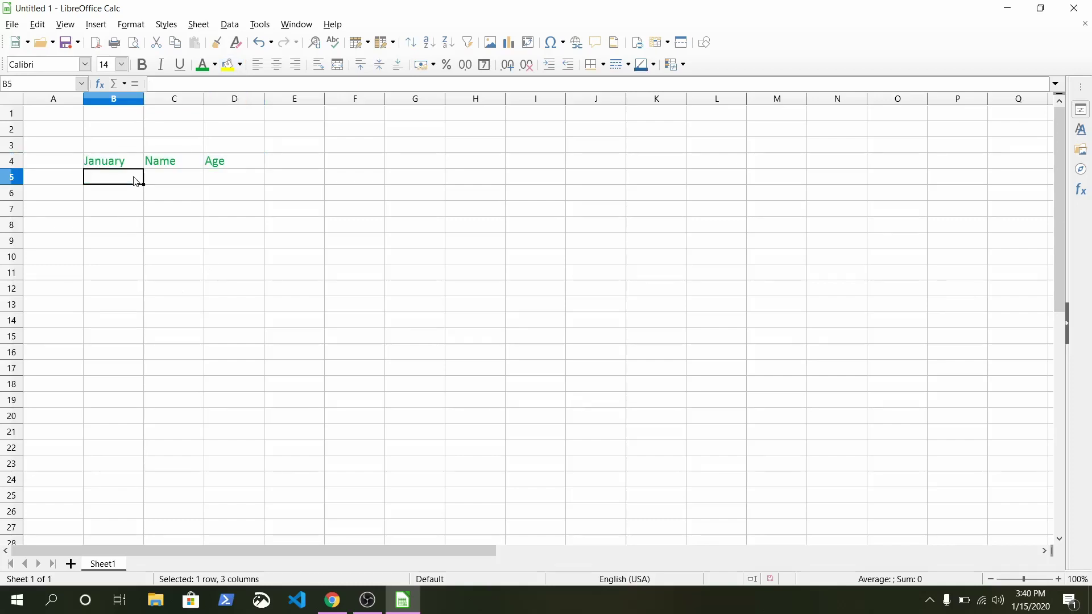
Step: Fill header cells B4:D4 with the Light Lime 1 background
click(121, 163)
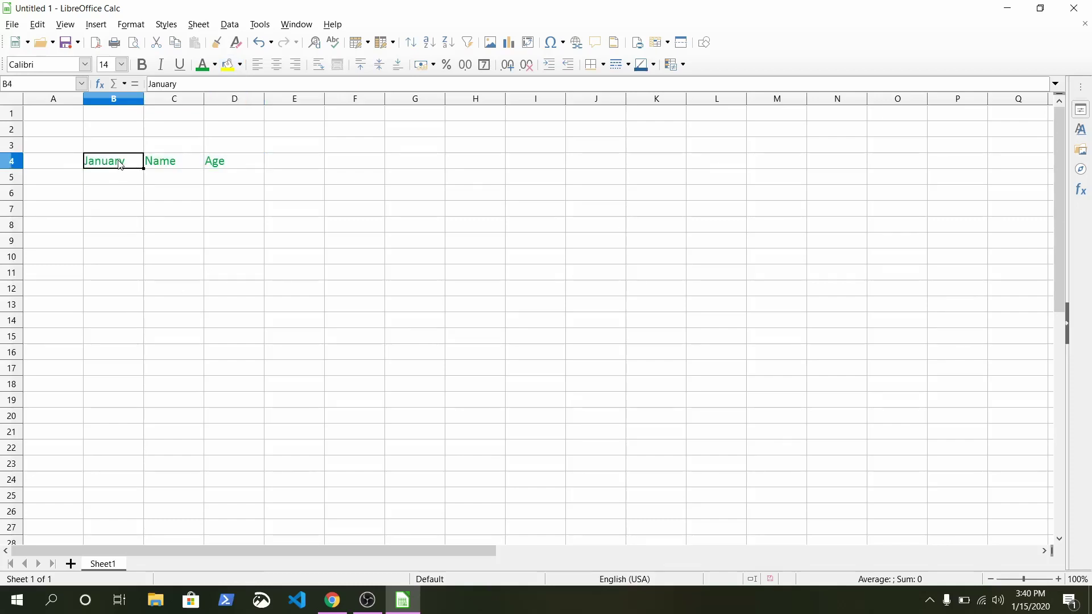
click(187, 165)
click(117, 164)
drag(117, 163, 234, 161)
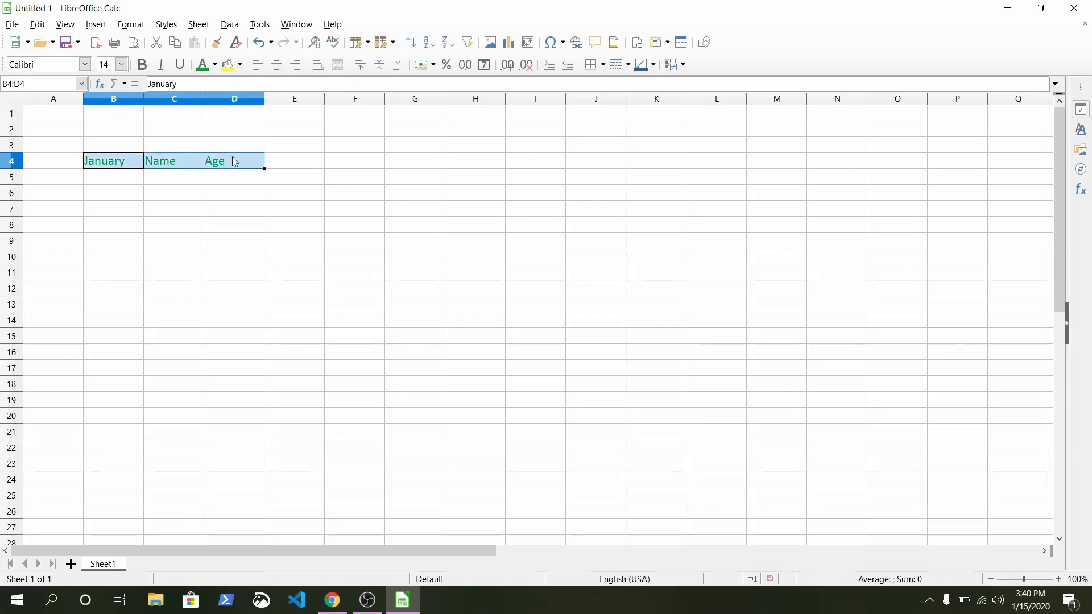
click(242, 67)
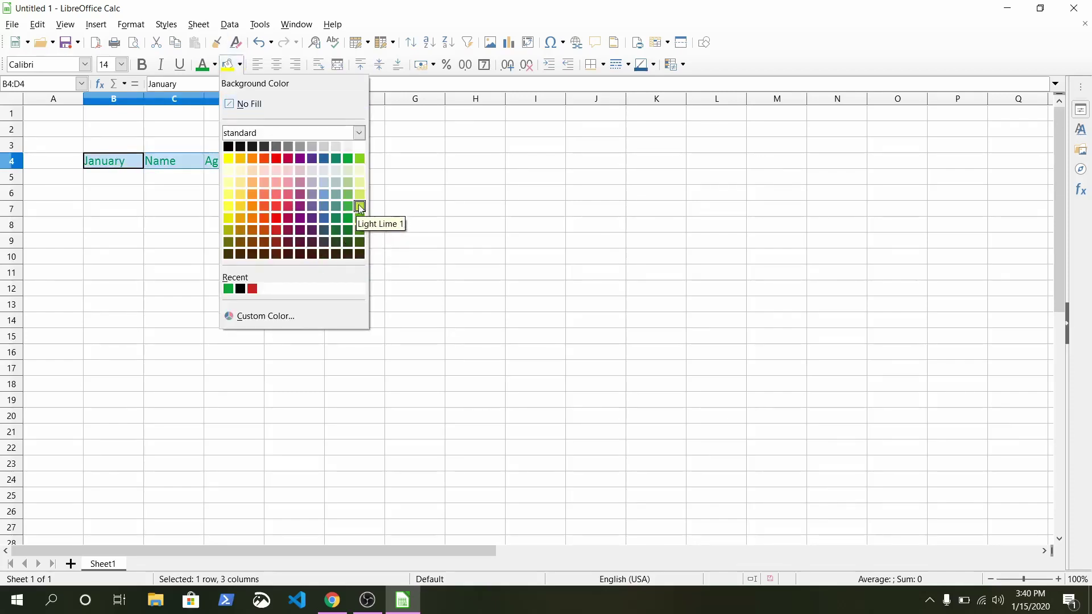
click(228, 218)
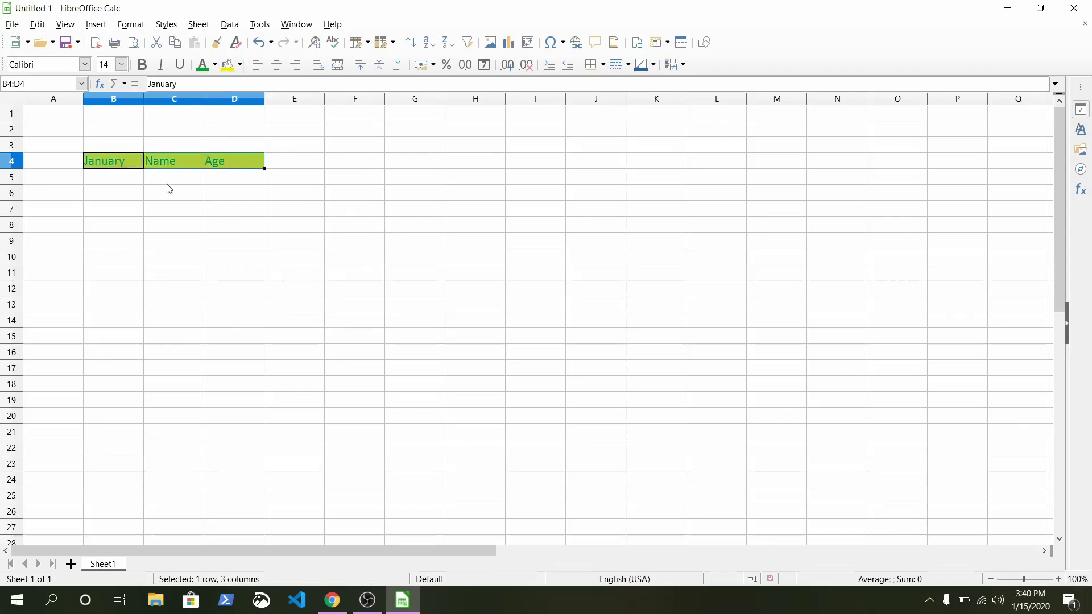
click(124, 178)
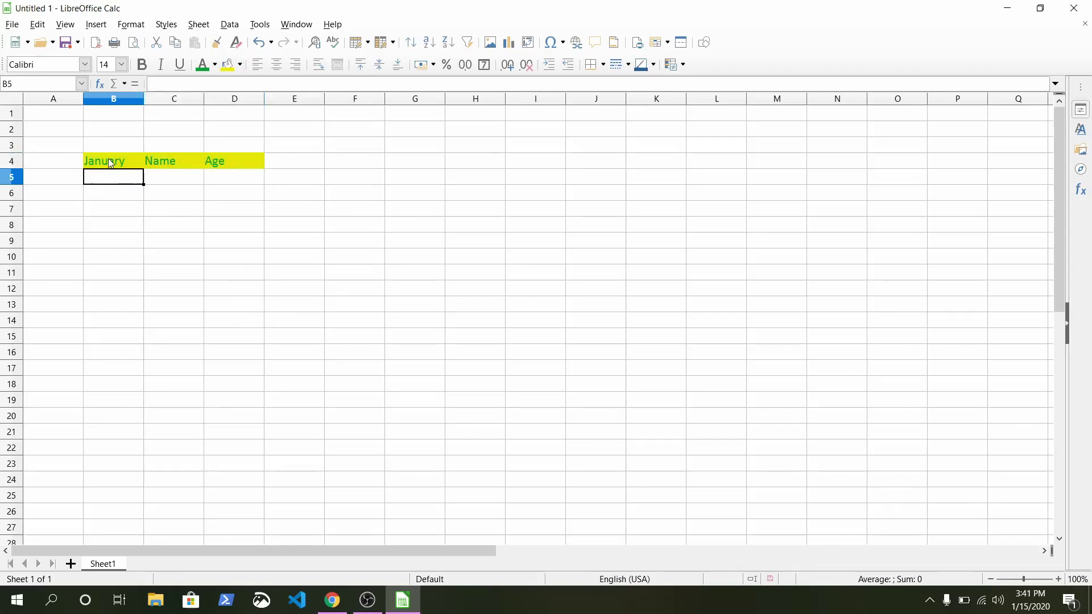
Step: Add all borders around the header cells B4:D4
drag(111, 164, 250, 163)
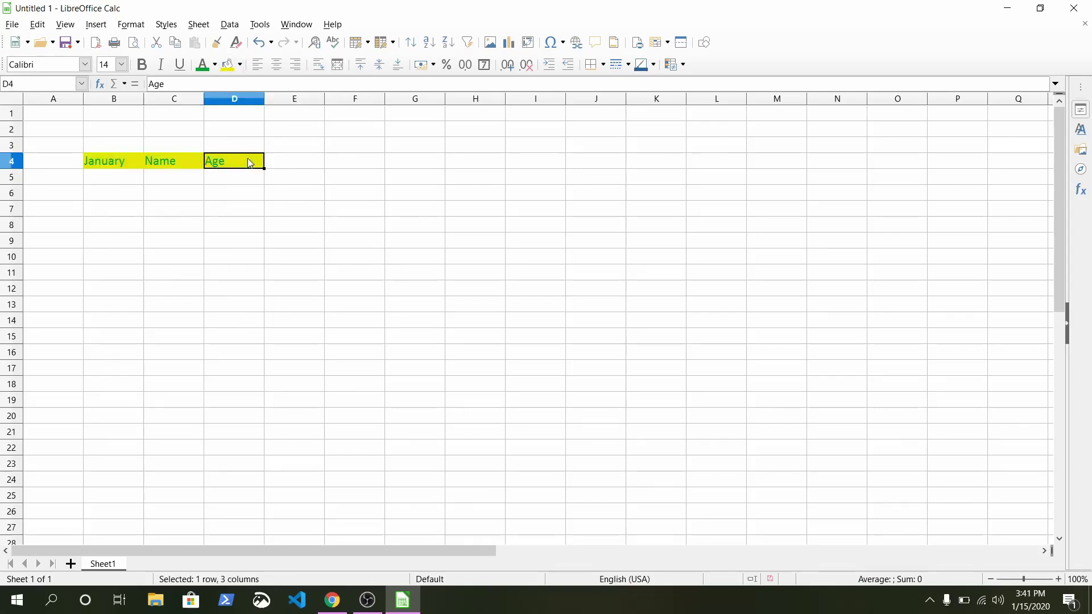
click(108, 161)
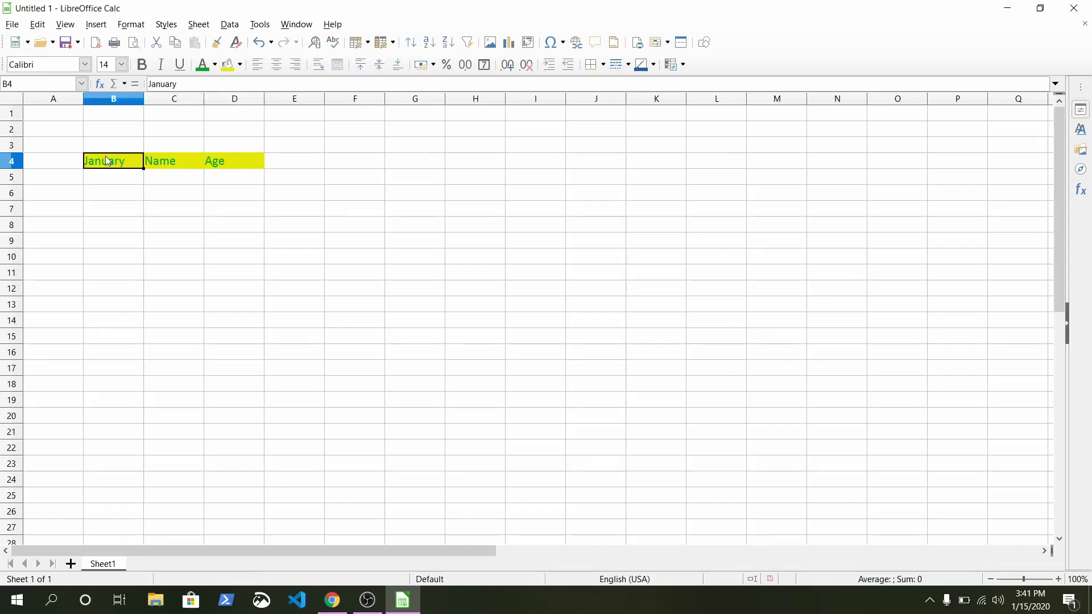
drag(108, 161, 230, 158)
click(230, 158)
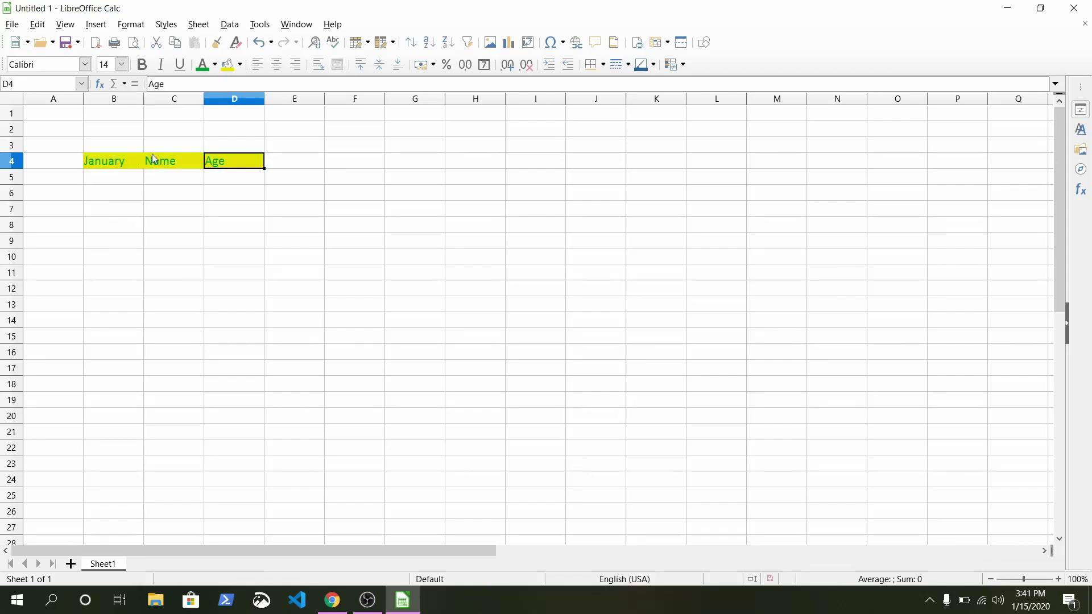
drag(110, 161, 233, 167)
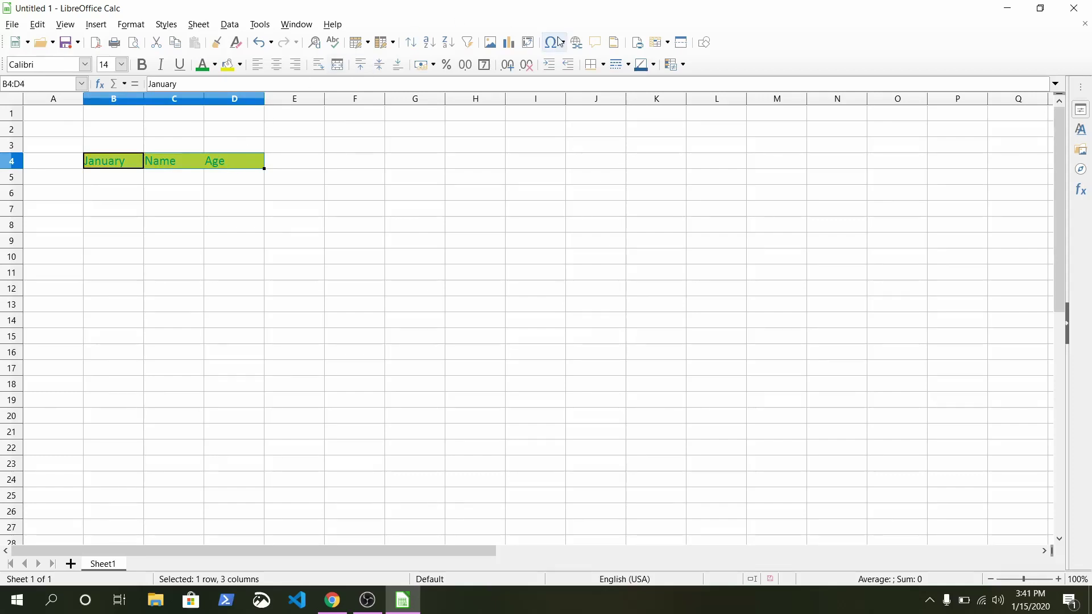
click(604, 66)
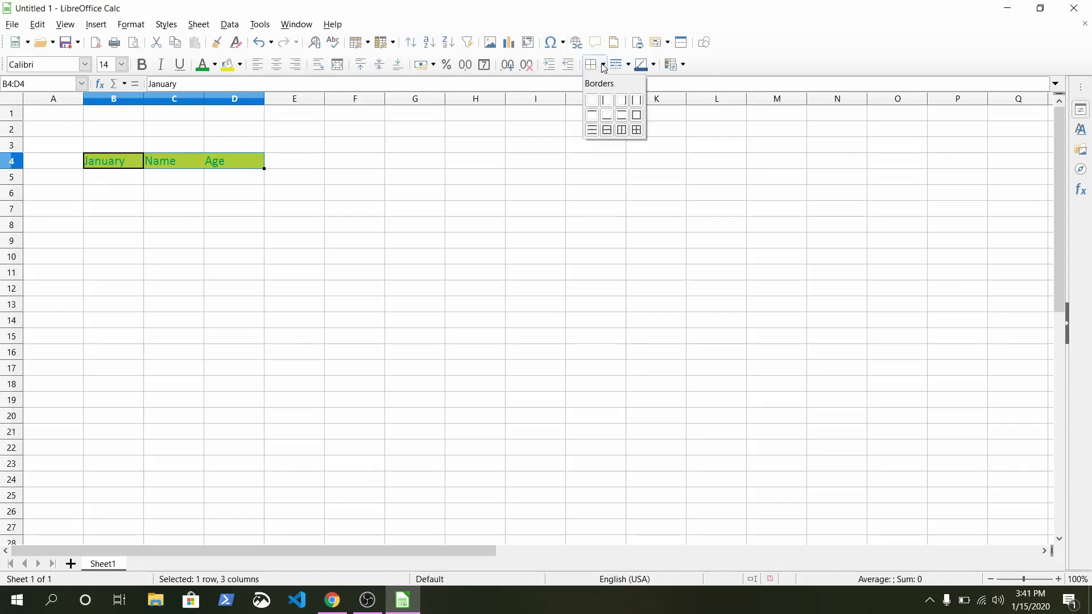
click(636, 130)
click(200, 176)
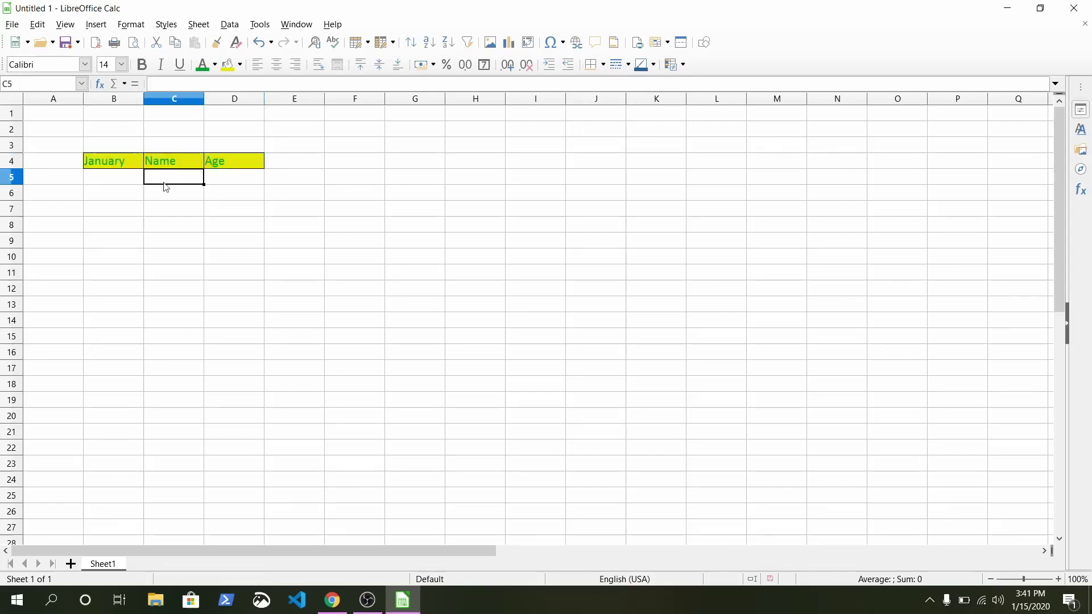
Step: Right-align the January, Name and Age header text
click(121, 166)
click(173, 166)
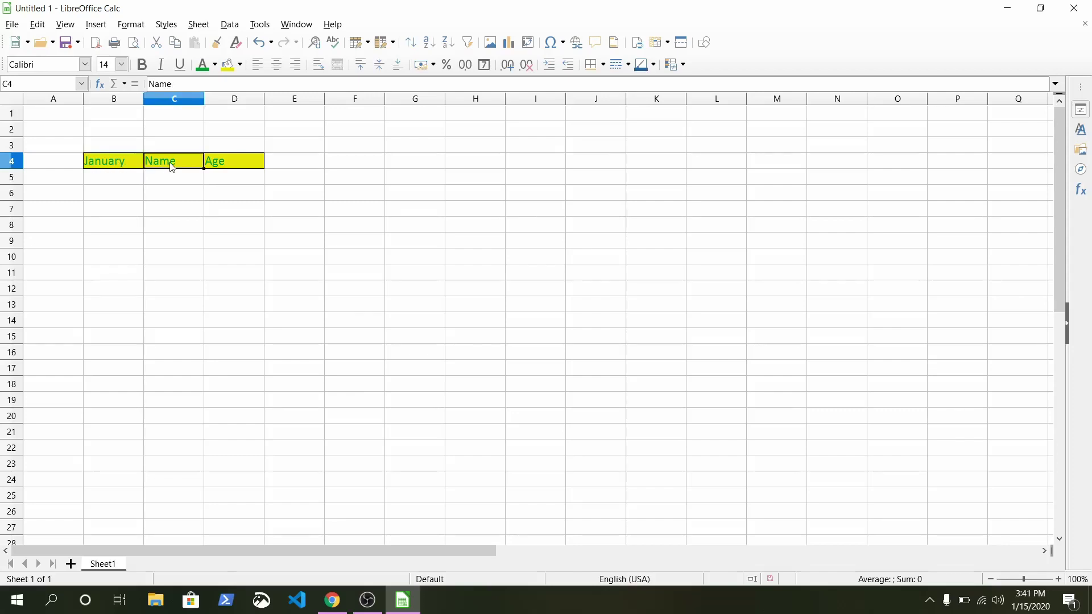
click(219, 163)
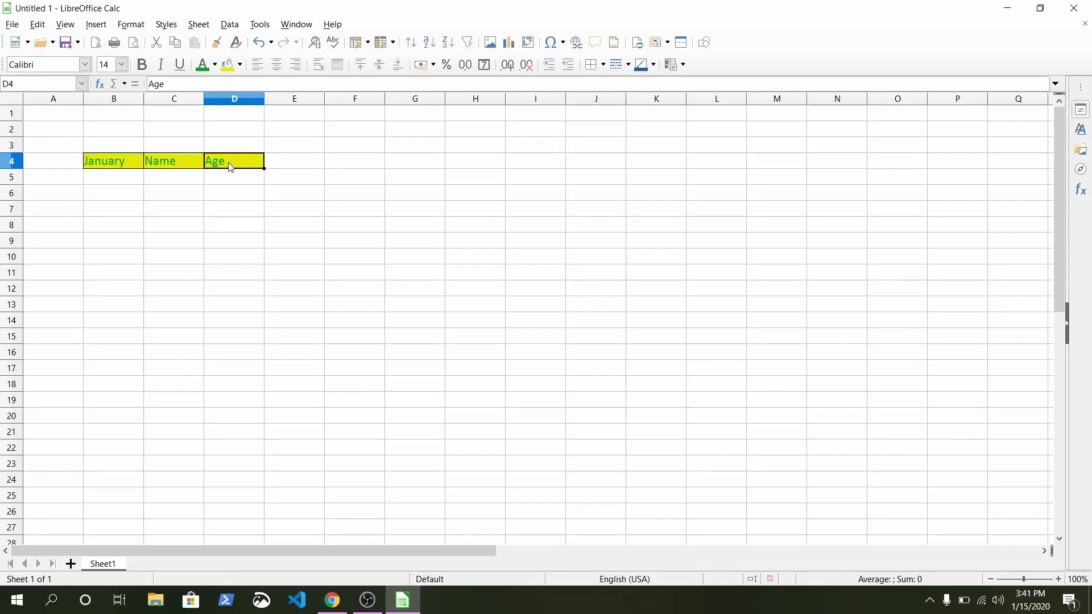
click(122, 158)
drag(121, 156, 230, 154)
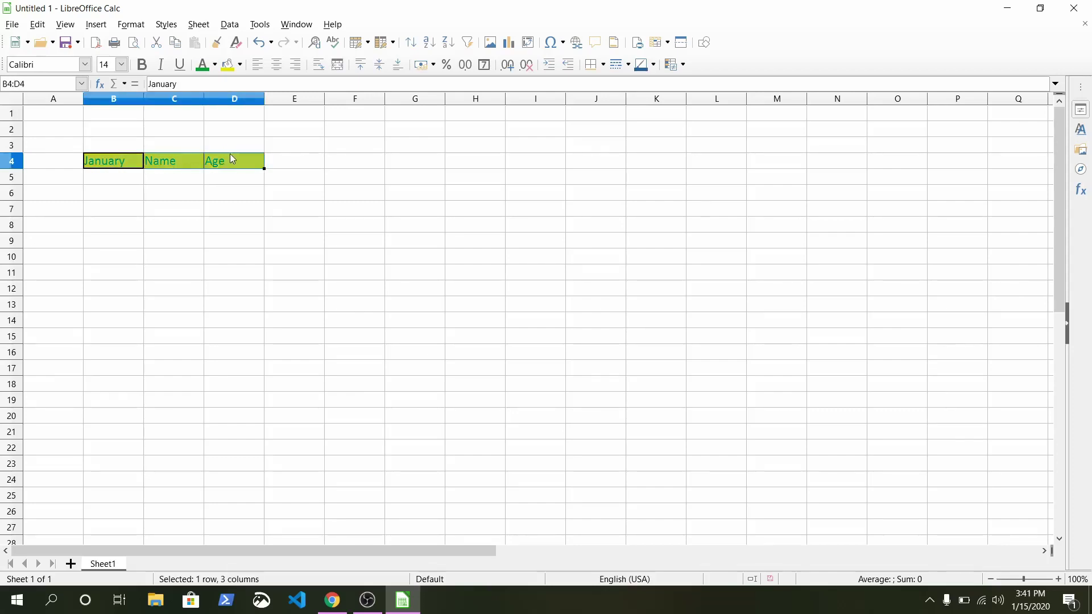
click(277, 66)
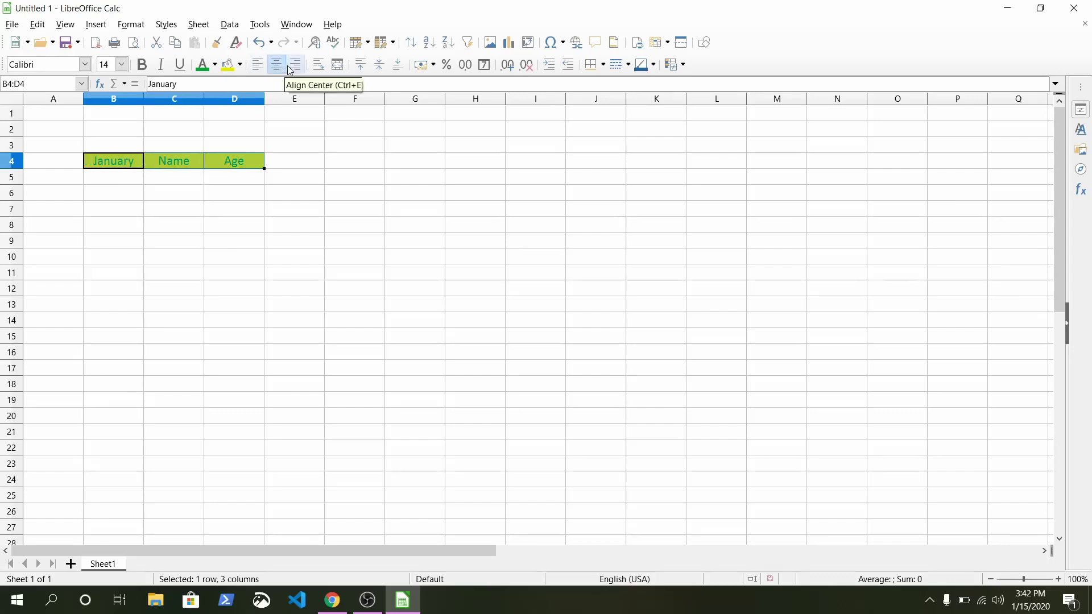
click(295, 66)
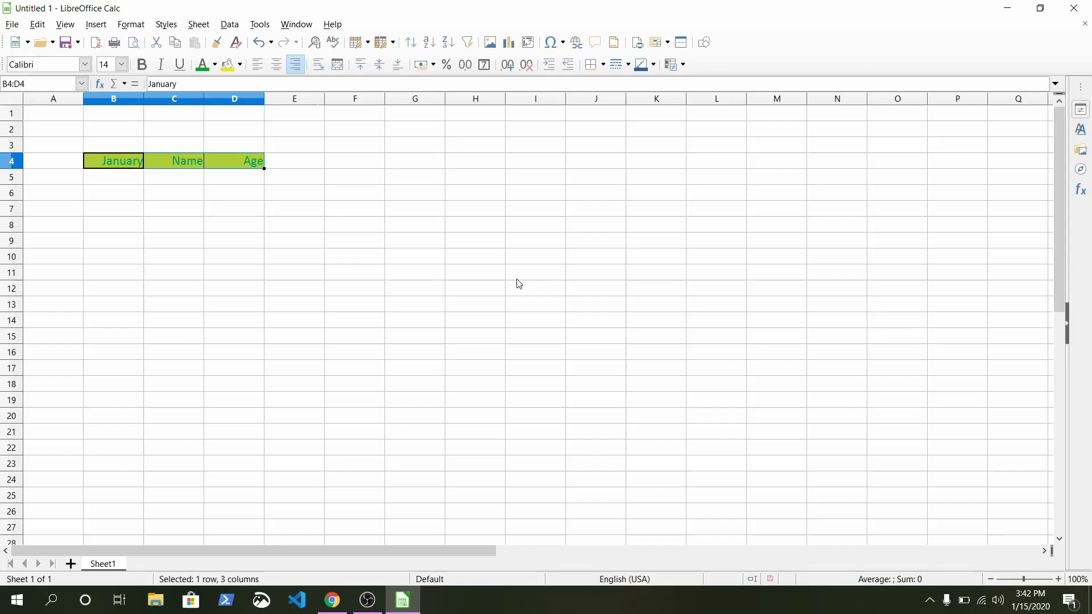
Step: Rename Sheet1 to 'Players Info'
double_click(105, 571)
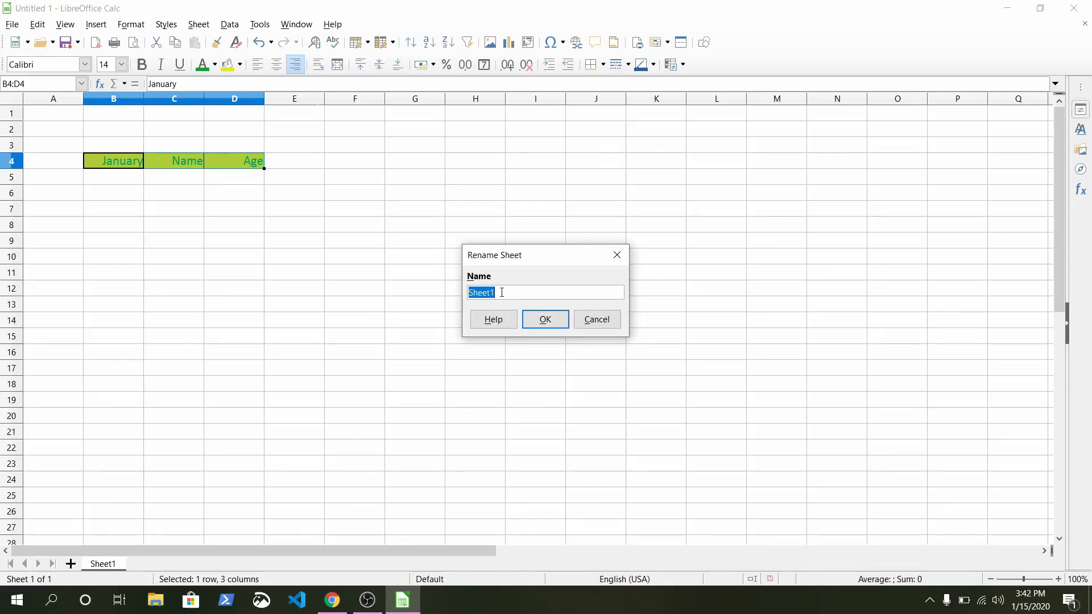
text(Player)
key(BackSpace)
text(s Info)
click(545, 318)
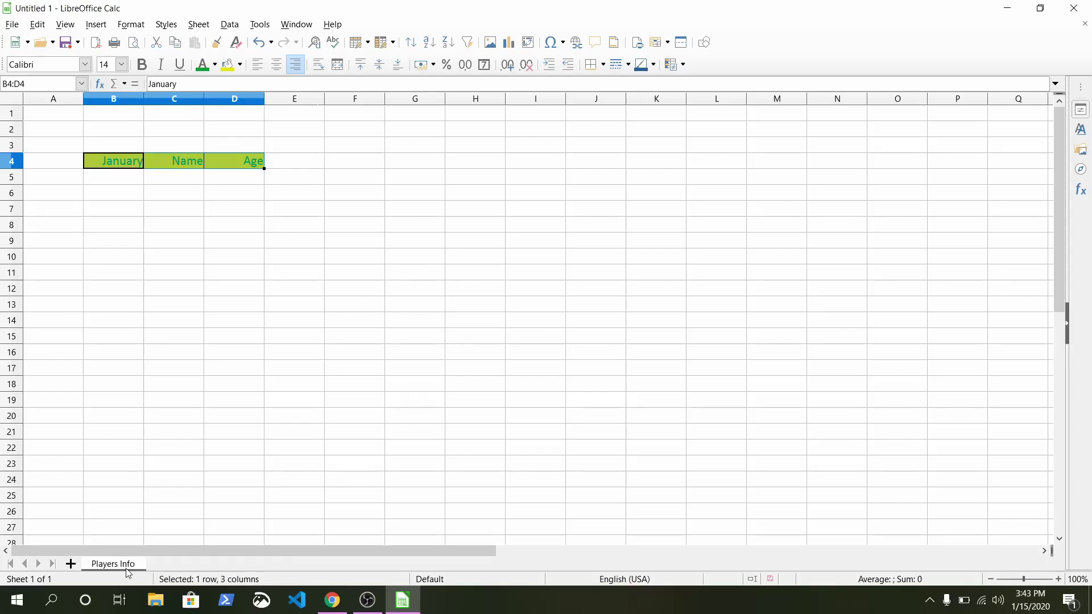
Step: Insert a new sheet and name it 'Players Additional info'
click(70, 564)
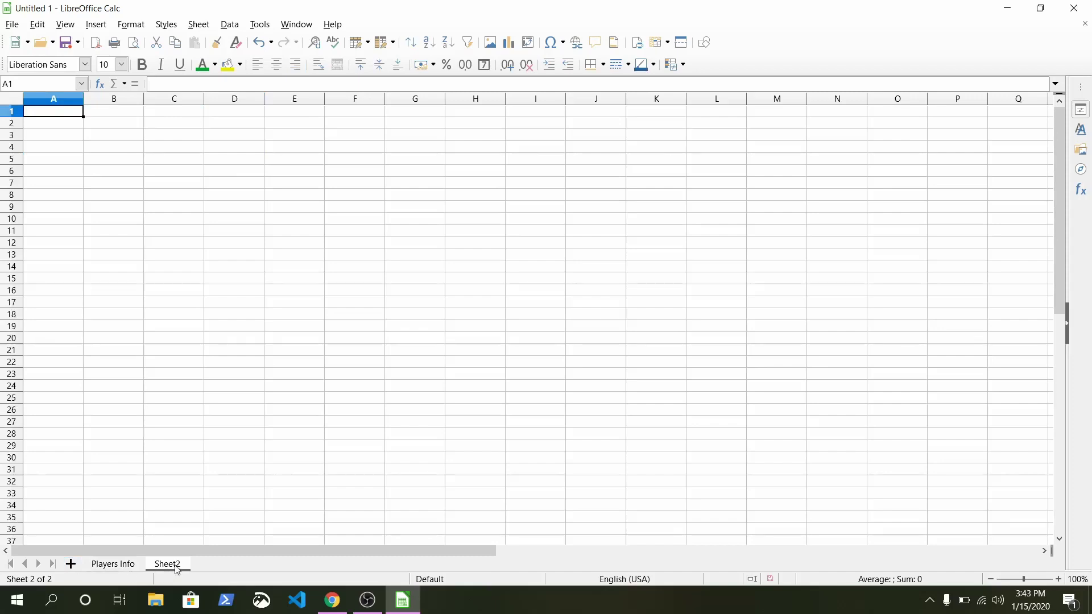
double_click(176, 567)
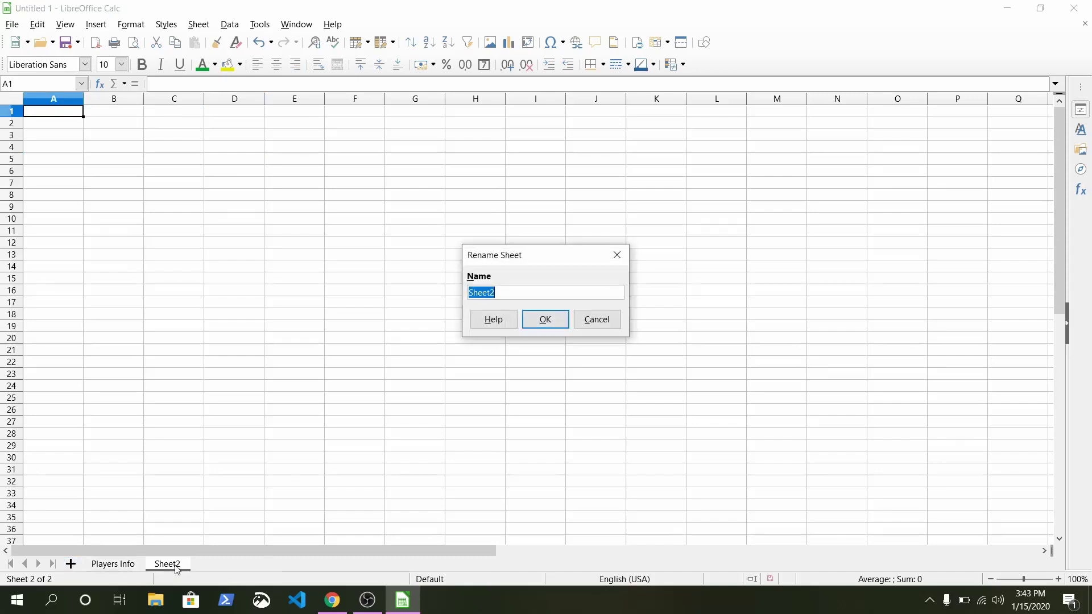
text(Players)
text(Additional info)
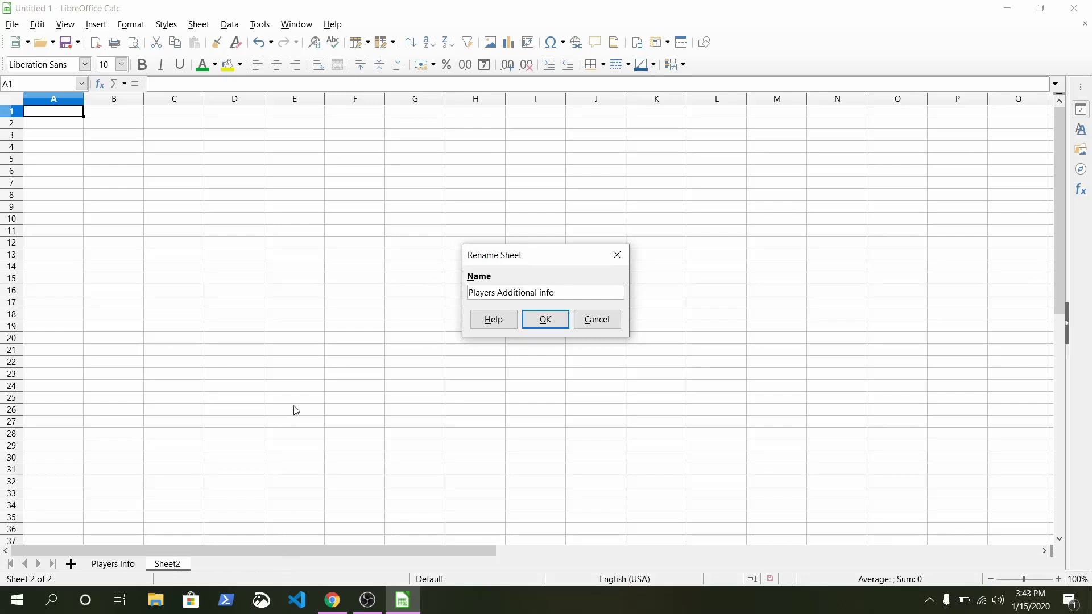
click(551, 320)
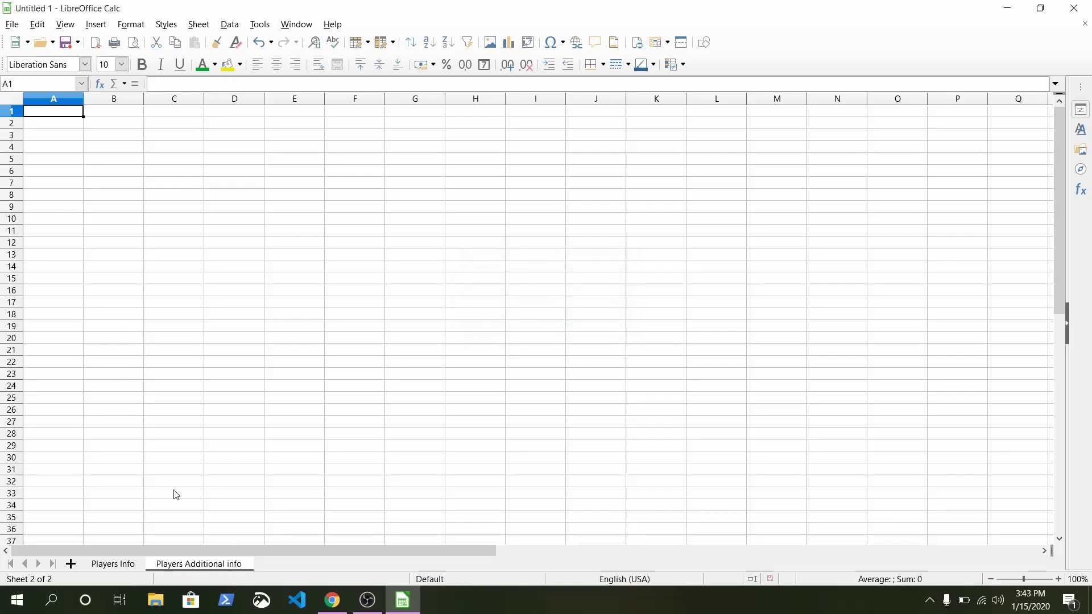
Step: On Players Info, autofill January from B4 down to B15 to list all twelve months
click(129, 566)
click(196, 565)
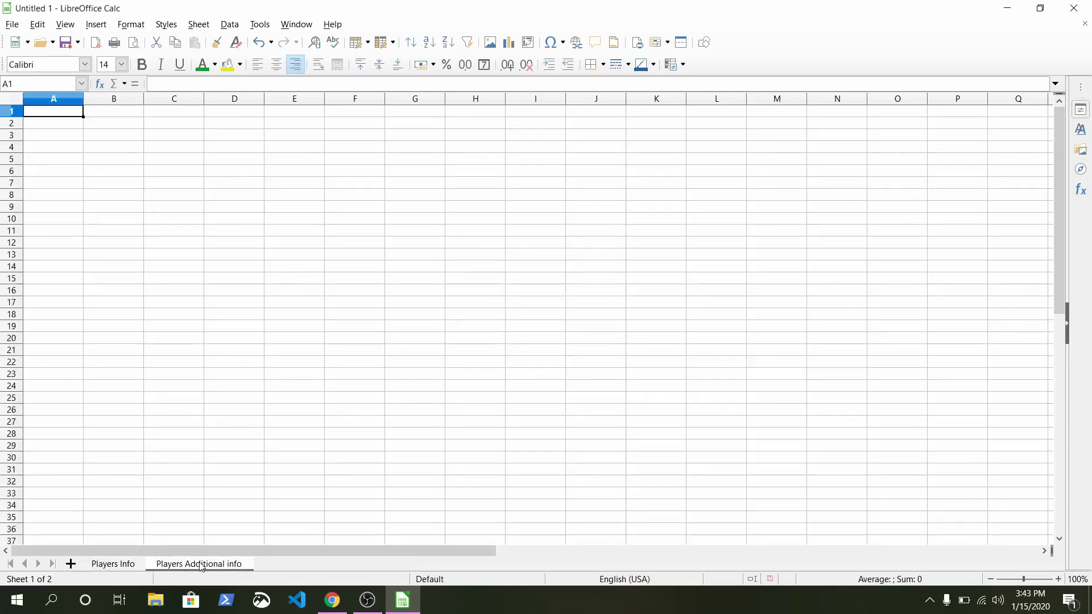
click(118, 566)
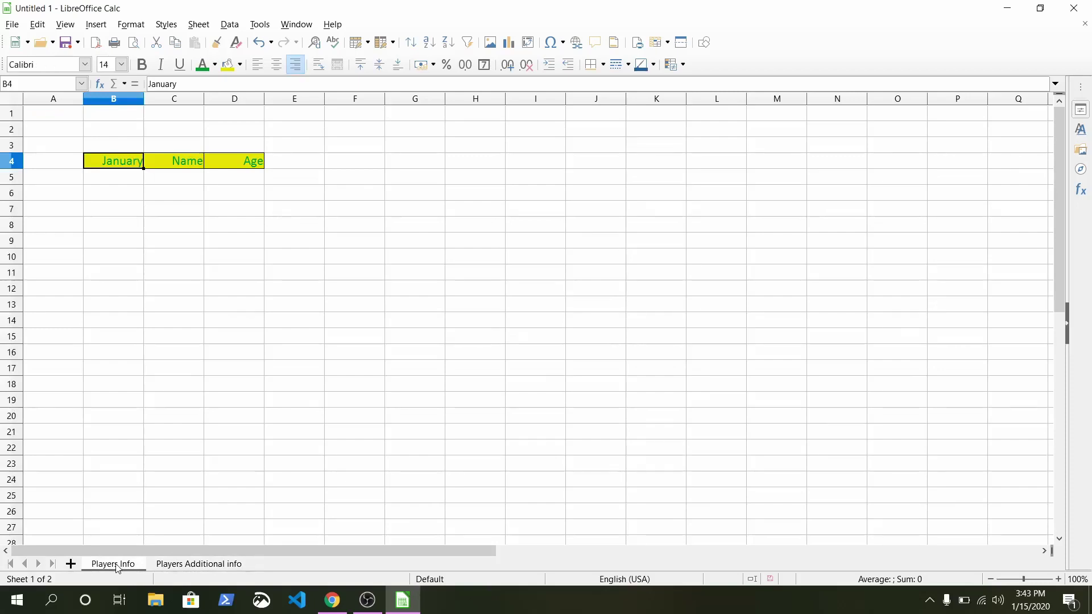
click(181, 566)
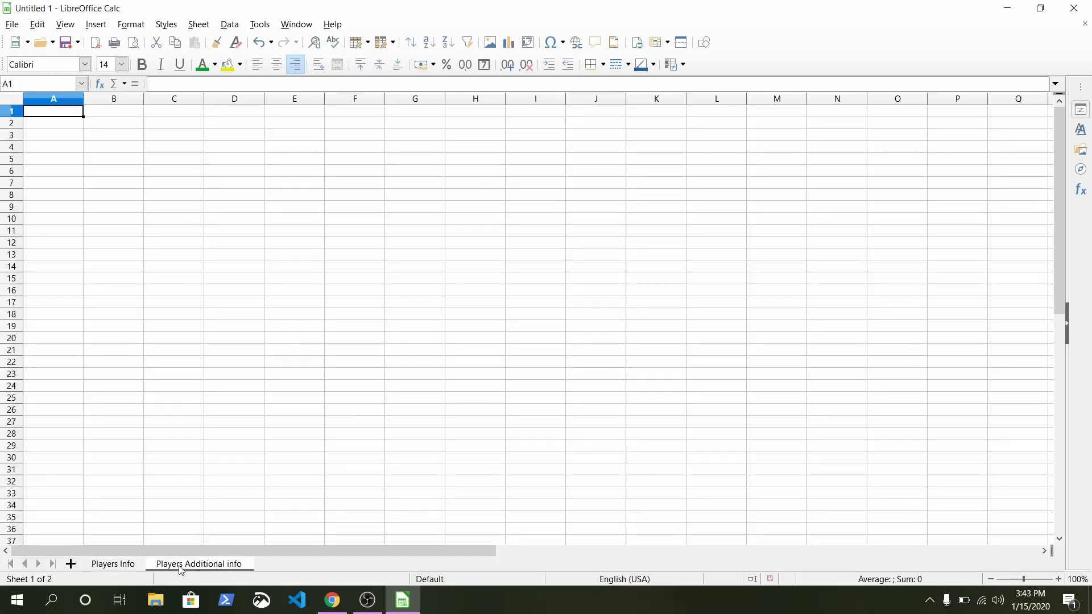
click(130, 571)
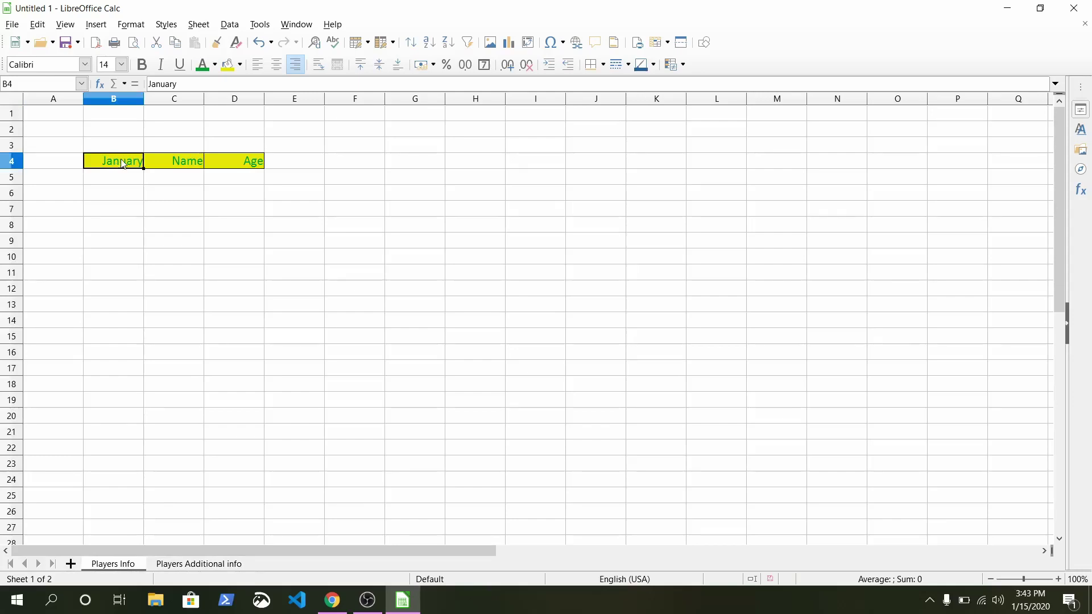
click(123, 193)
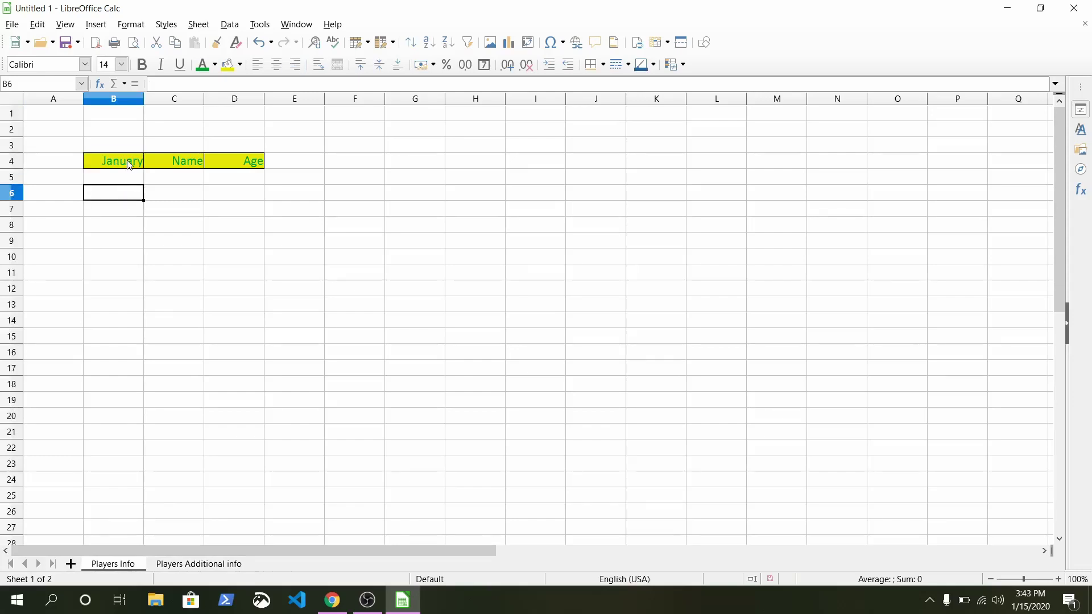
click(143, 163)
drag(143, 169, 144, 349)
drag(113, 145, 246, 147)
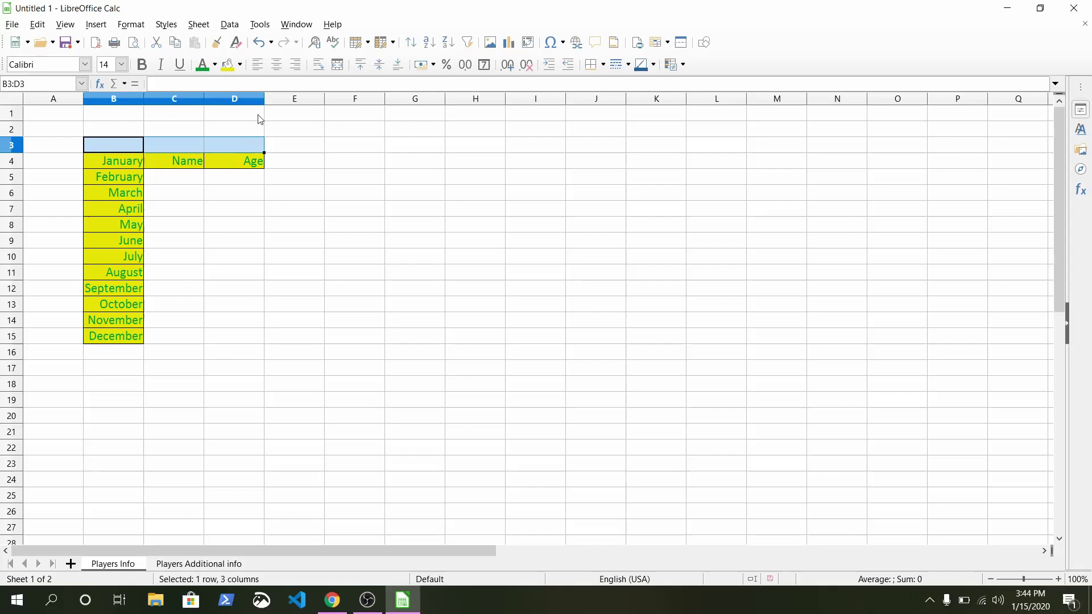
click(229, 277)
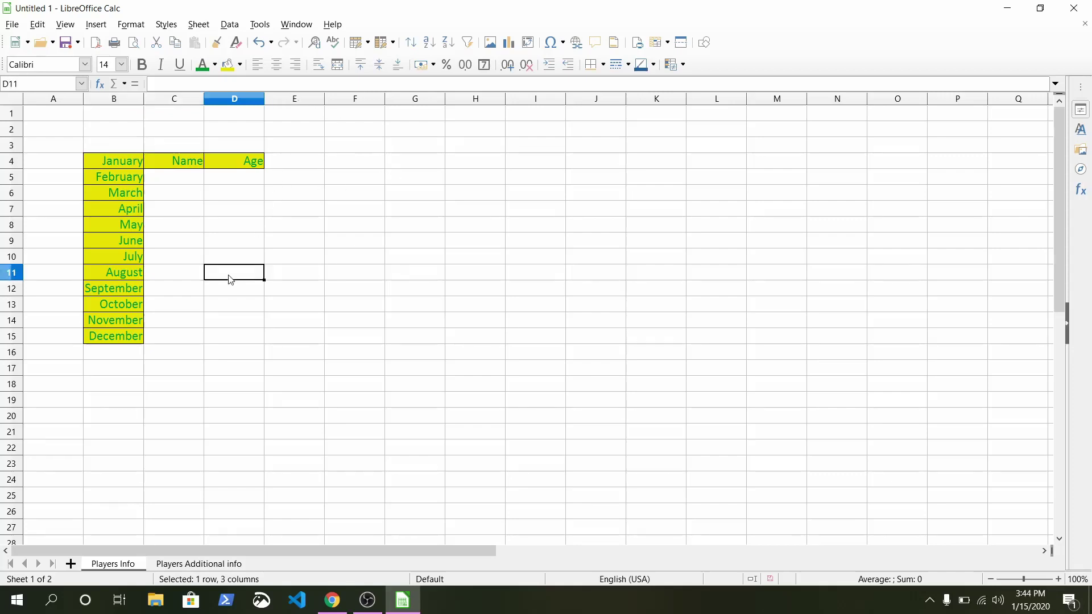
Step: Merge B2:D3 into a single centred cell
click(108, 133)
drag(107, 133, 230, 147)
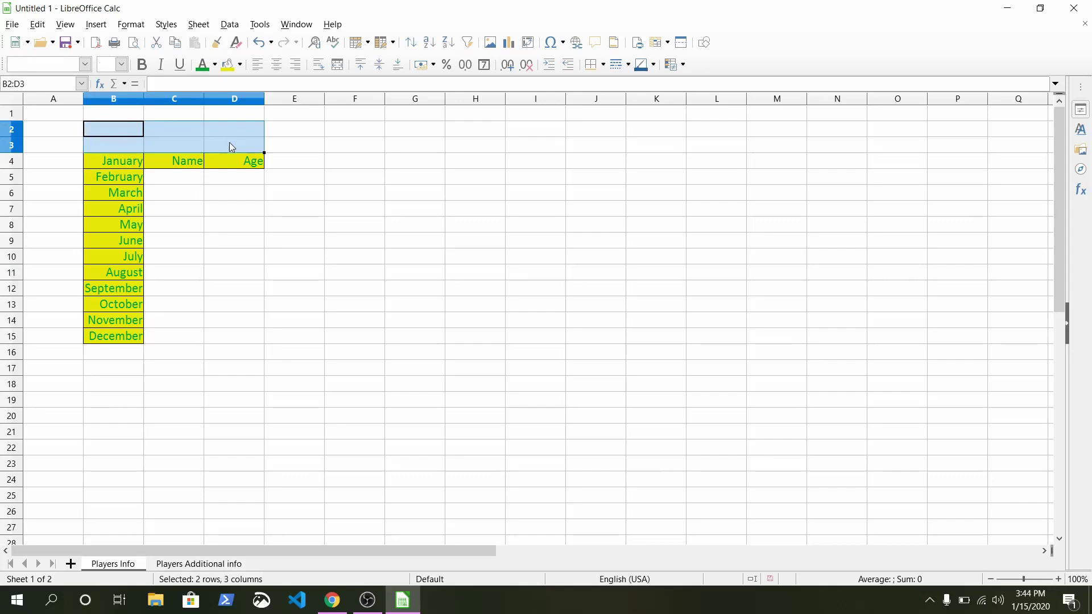
click(337, 67)
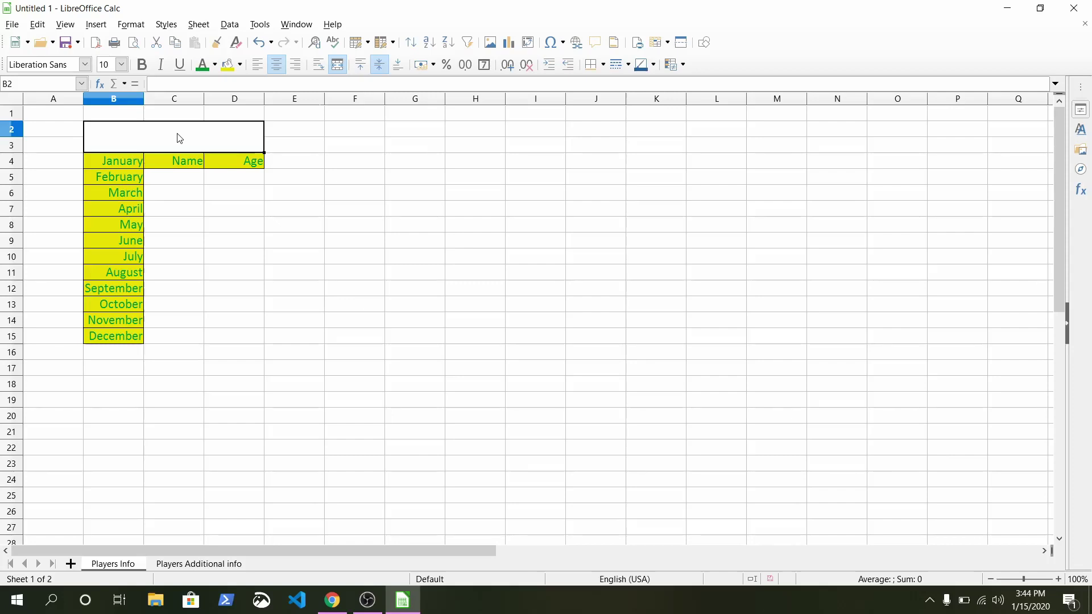
Step: Enter the title 'Players Information' in the merged B2:D3 cell
click(134, 166)
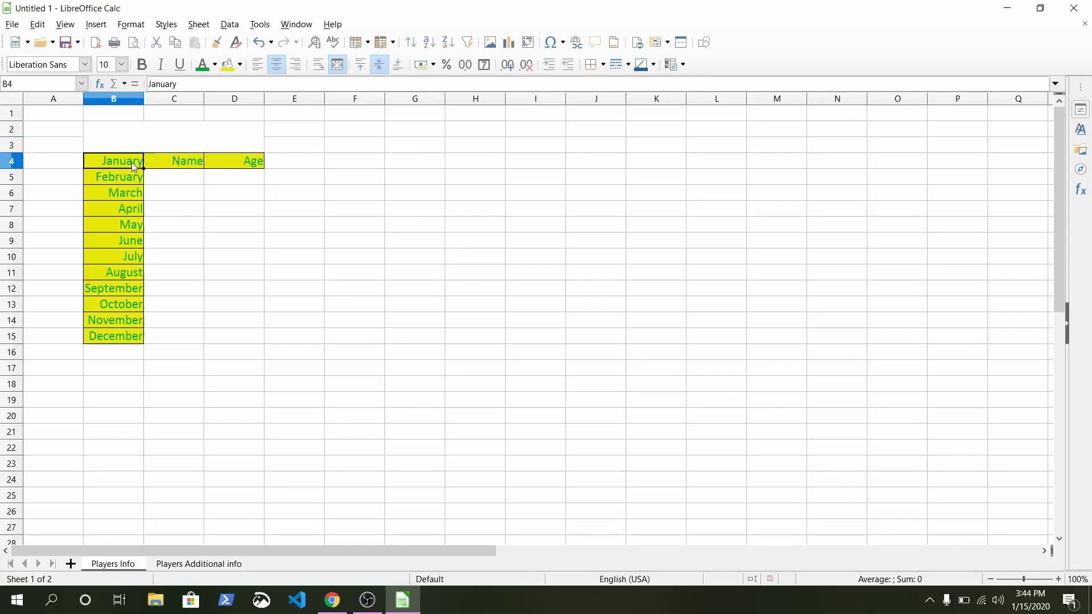
click(166, 145)
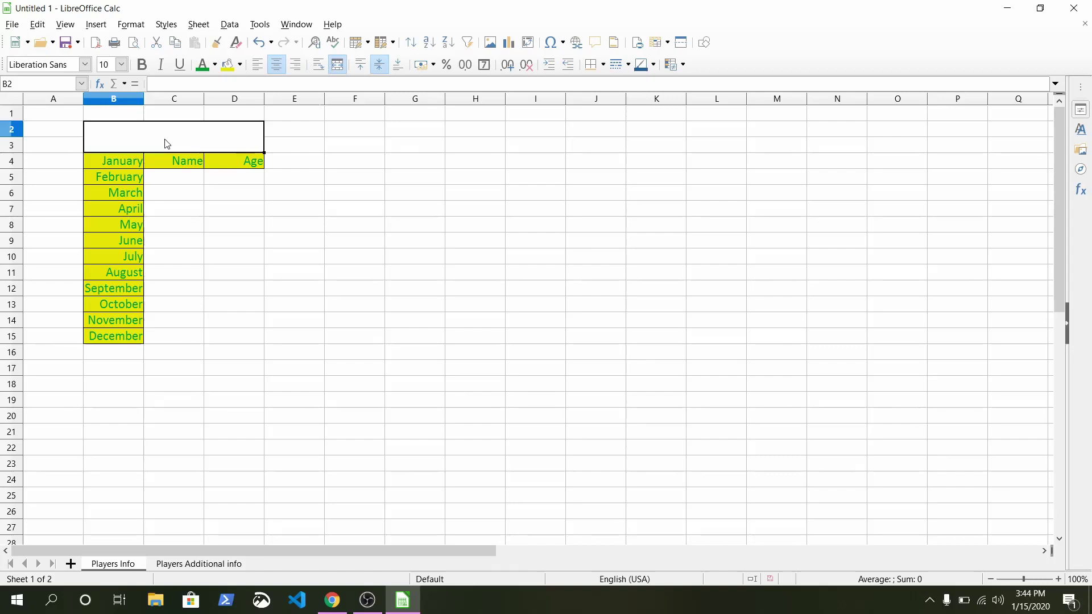
text(Players Informations)
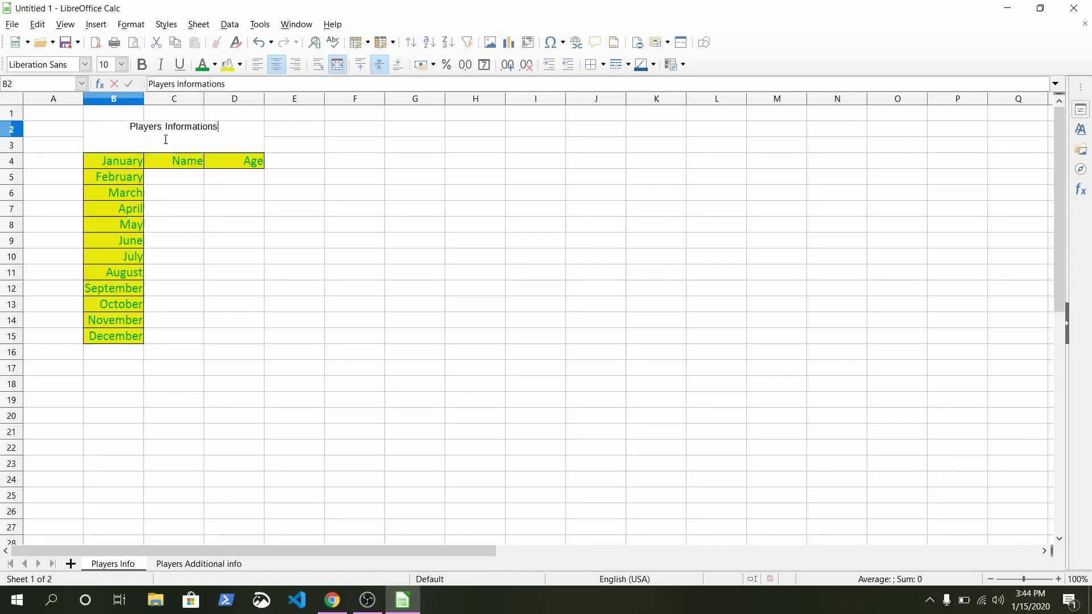
click(207, 209)
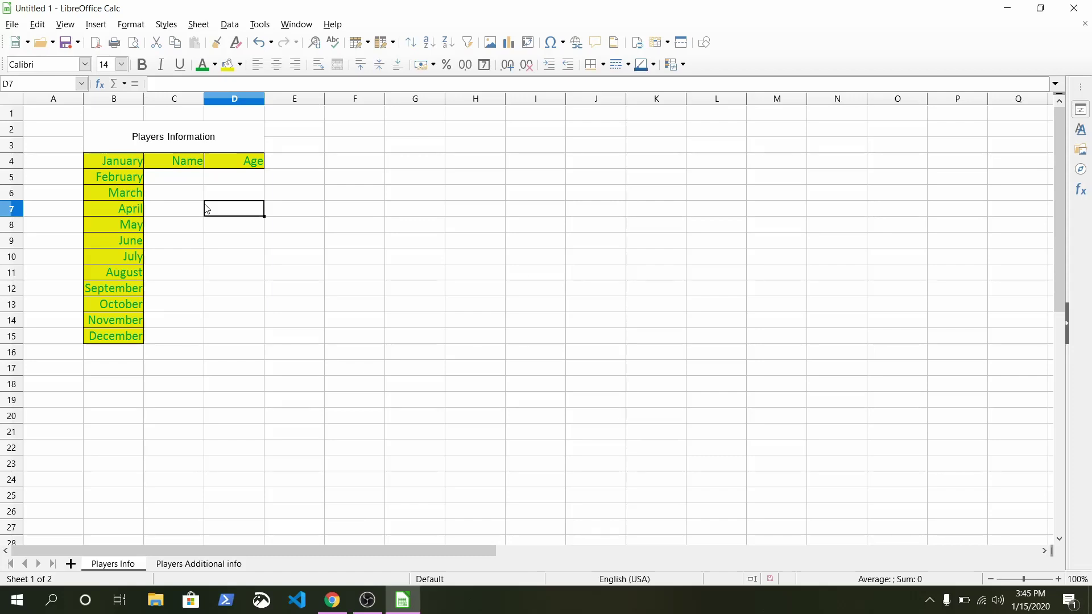
click(174, 180)
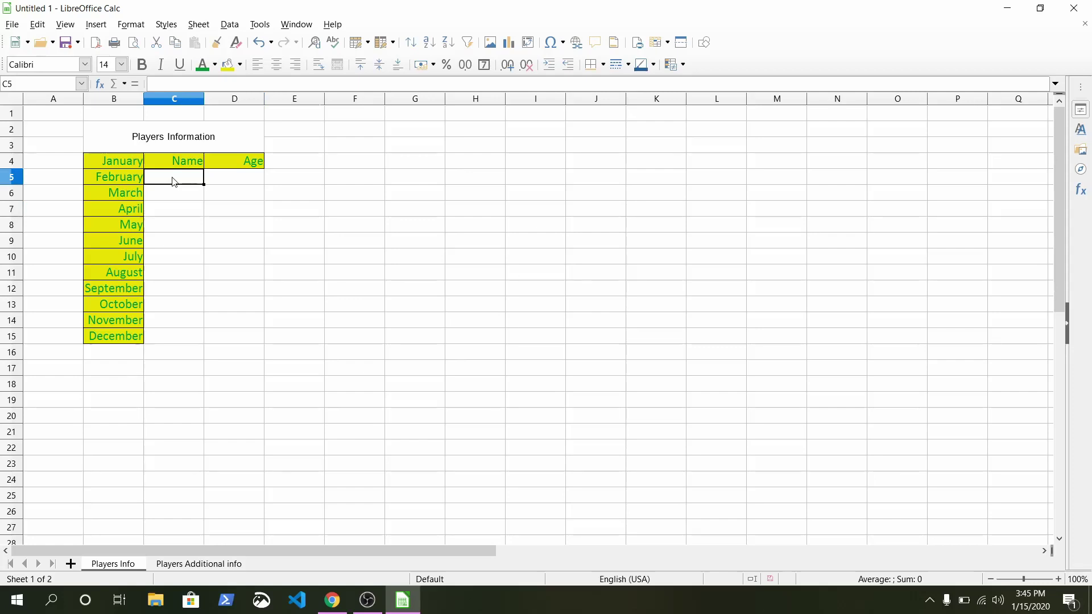
Step: Fill C5:C15 with Neymar, Mbappe, Cavani, Messi, Suarez, Dembele, Melo, Hazard, Aguero, Lewendoski, Ronaldo
text(Neymar)
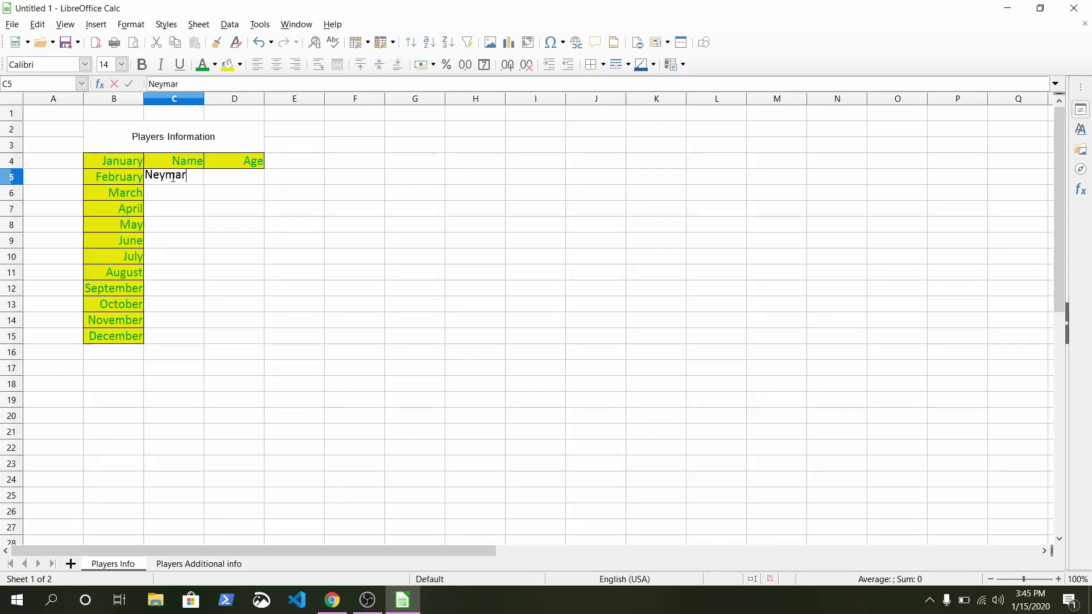
text( Mbappe Cavani Messi Suarez Dembele Melo Hazard)
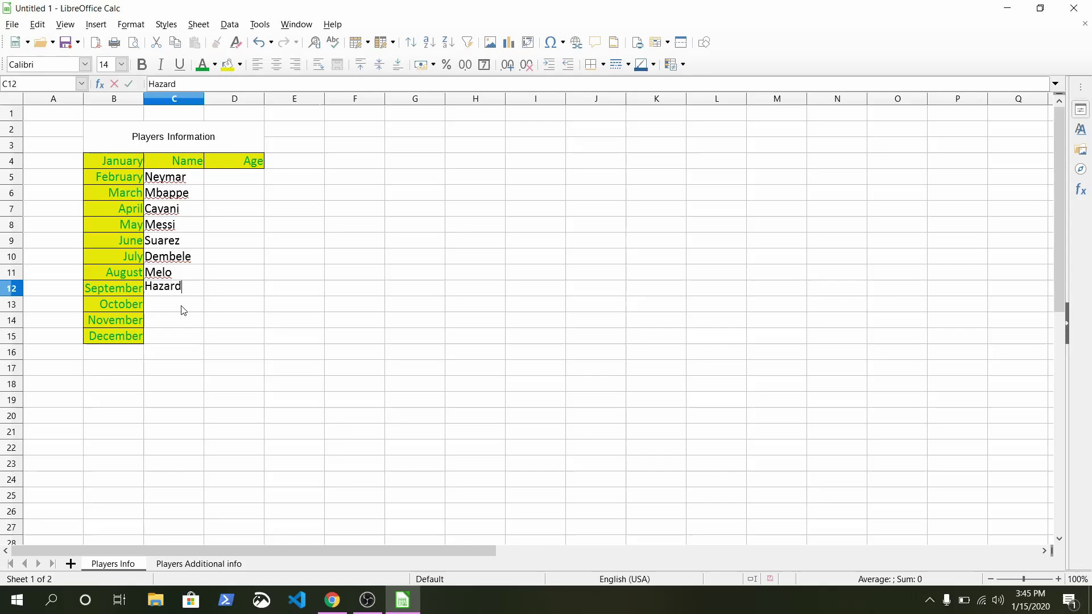
key(Return)
text(Aguero)
key(Return)
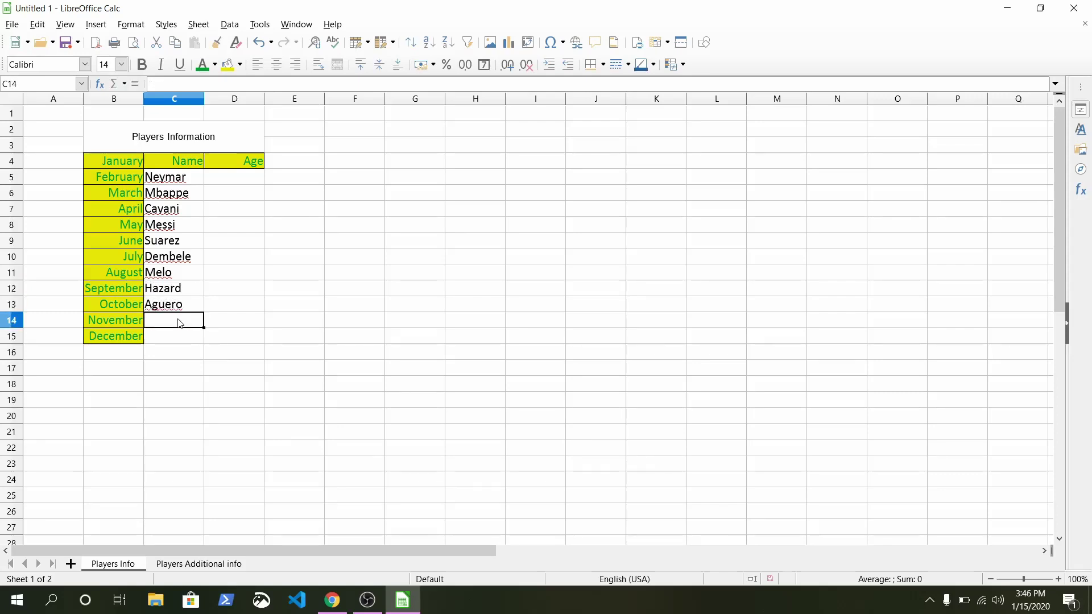
text(Lewendoski)
key(Return)
text(Ronaldo)
click(233, 182)
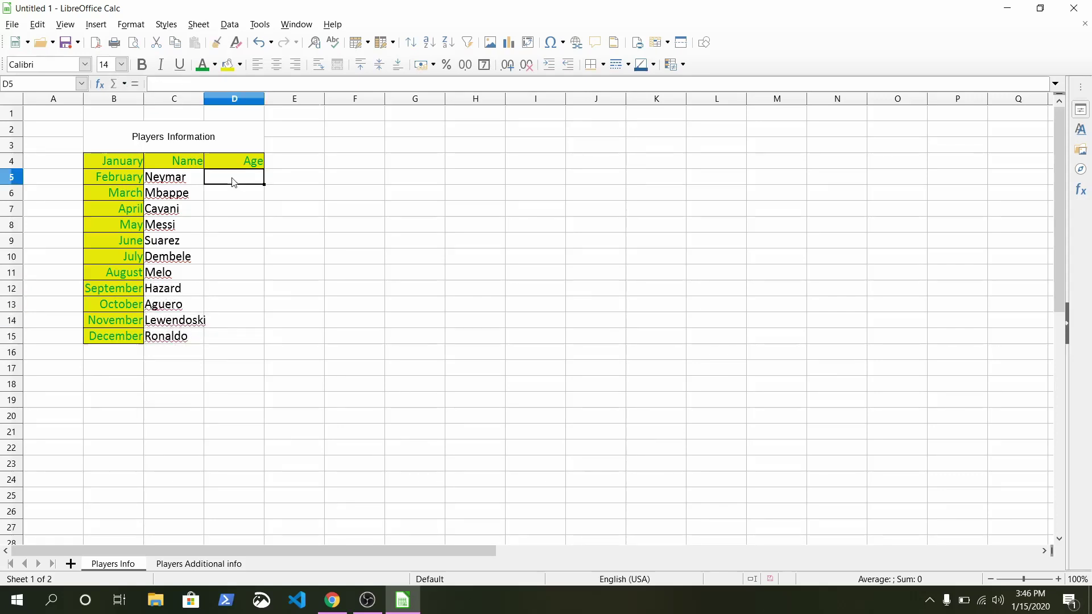
click(170, 183)
drag(170, 184, 174, 336)
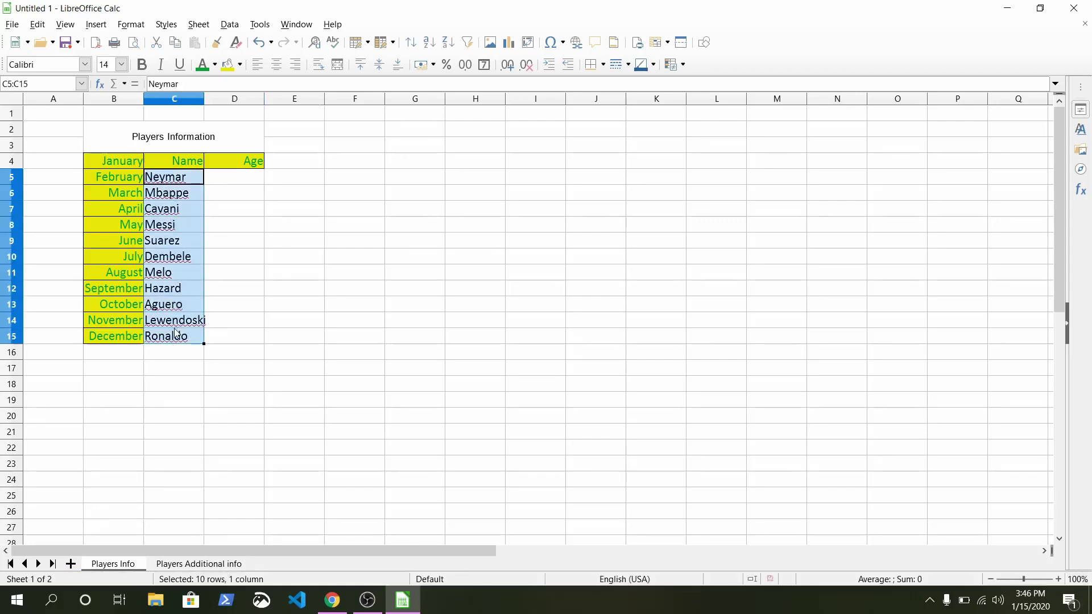
click(296, 99)
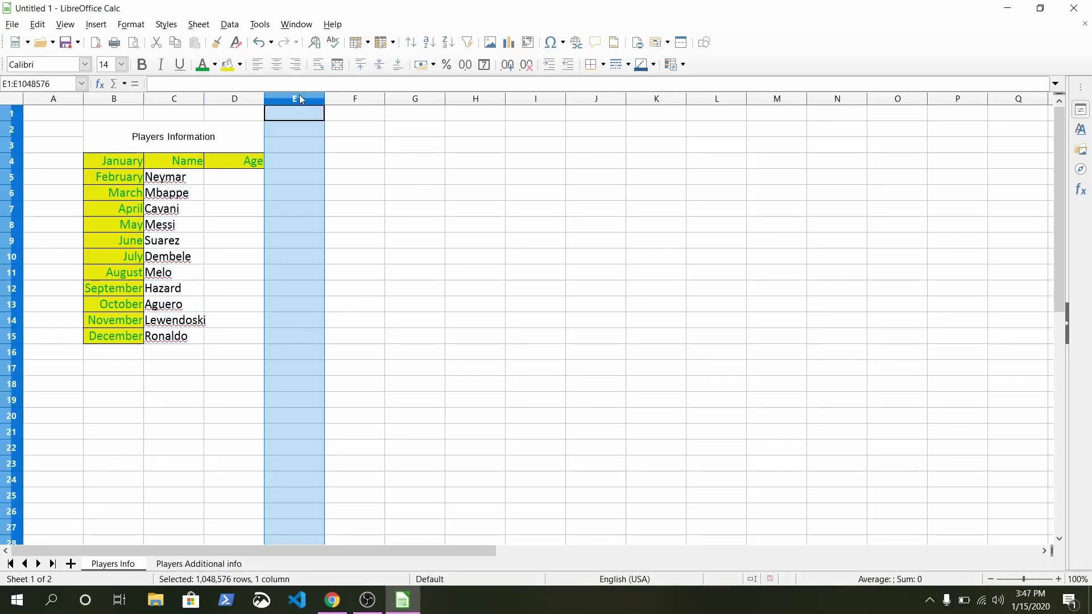
Step: Enter the heading 'Market Value' in E4
click(295, 162)
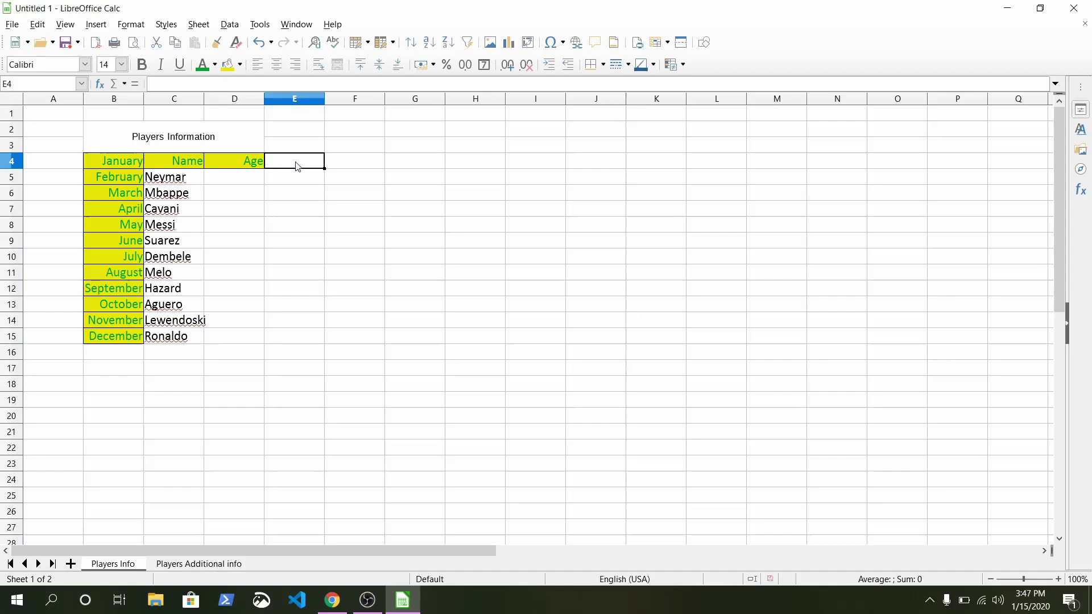
text(Market Value)
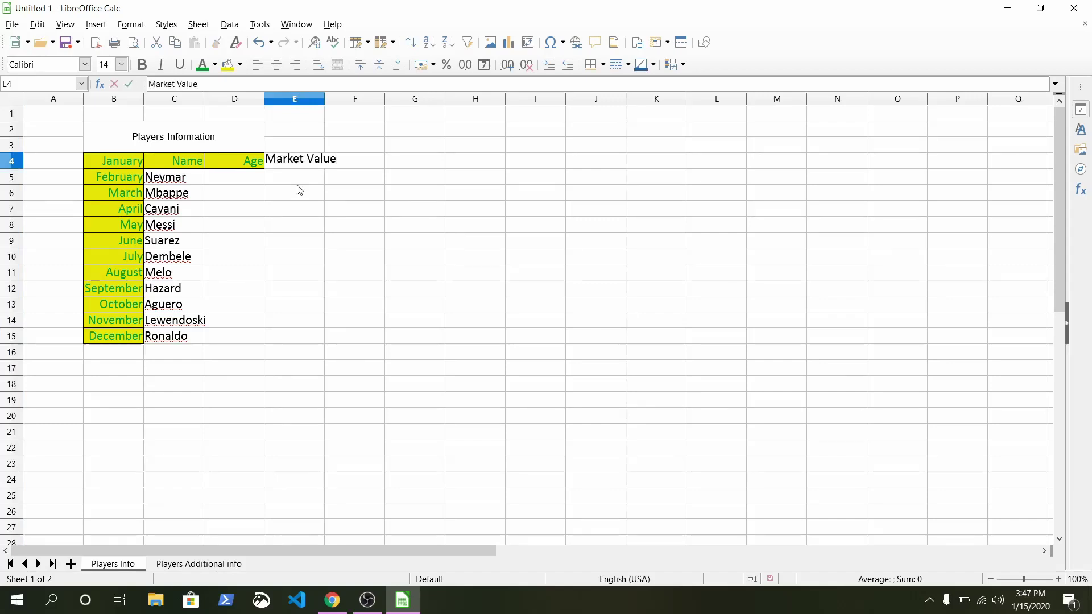
click(298, 177)
click(302, 160)
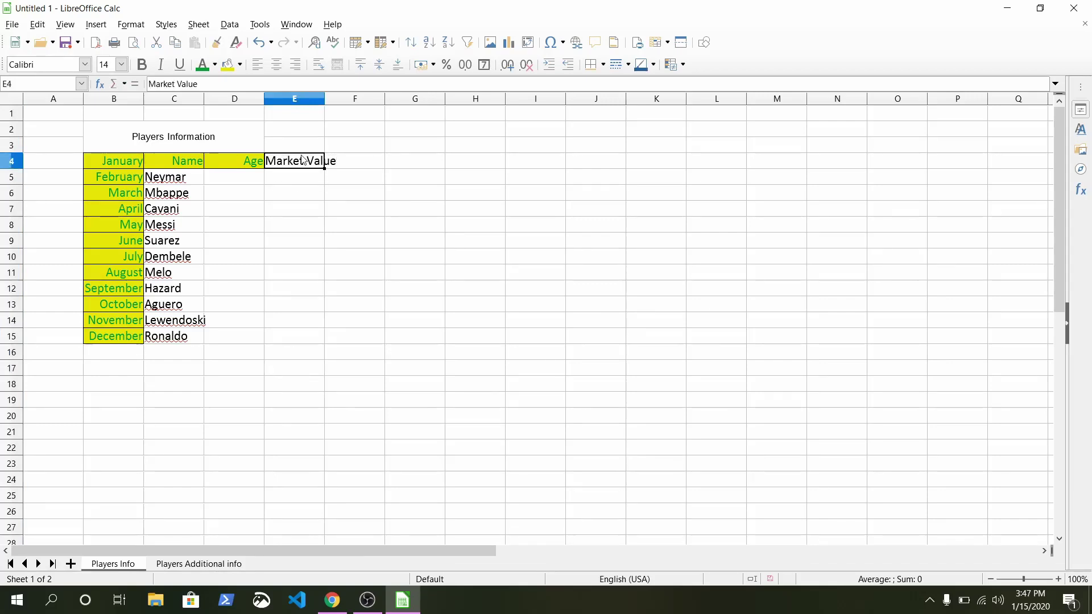
Step: Autofit column E and widen column C so 'Lewendoski' fits fully
double_click(324, 98)
drag(326, 103, 292, 145)
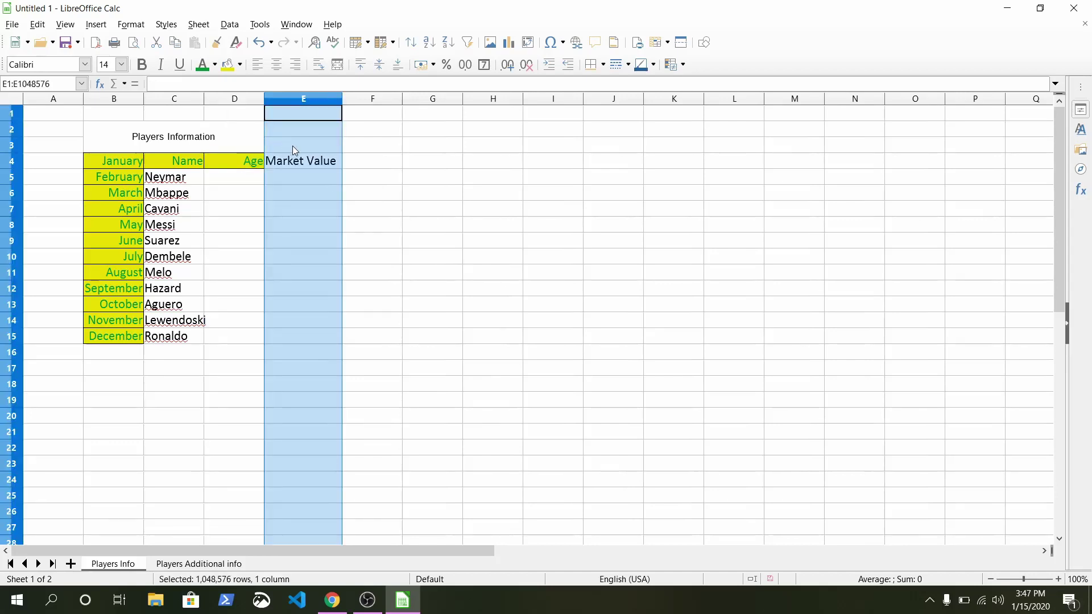
click(192, 326)
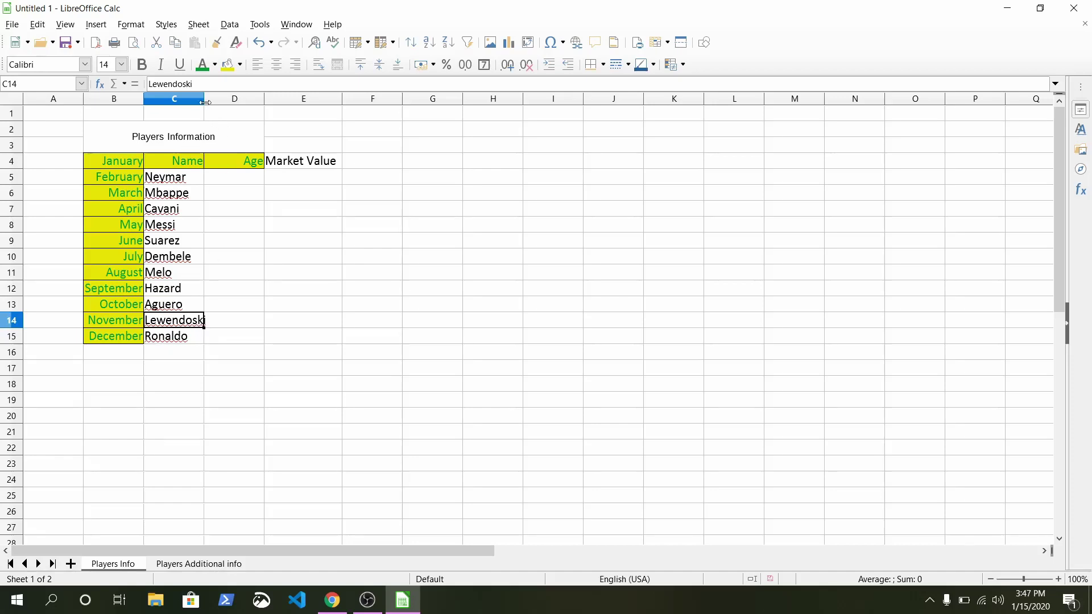
drag(204, 99, 213, 99)
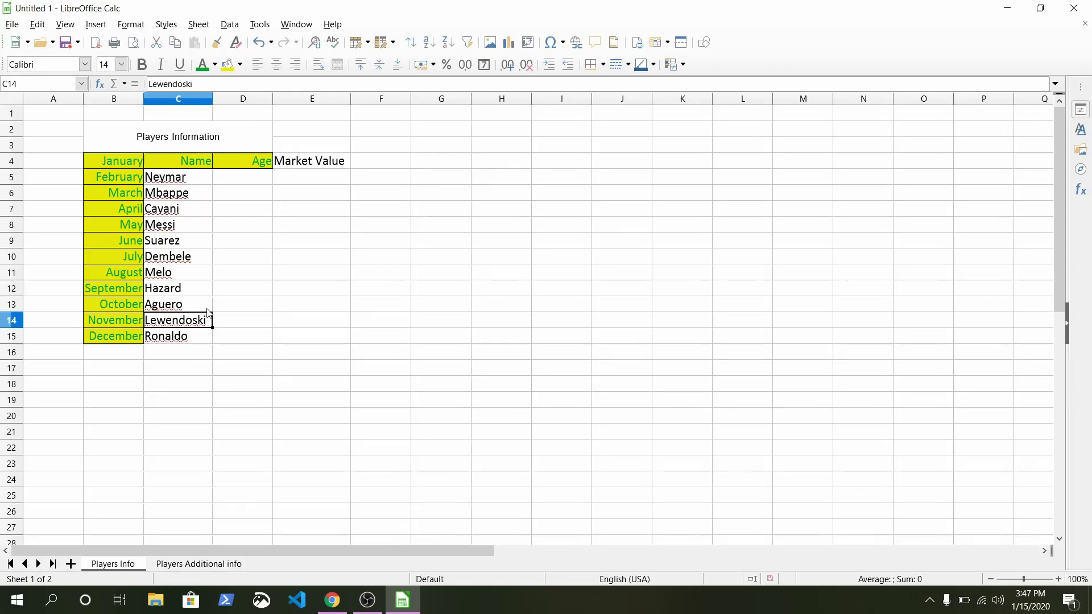
click(227, 324)
click(301, 180)
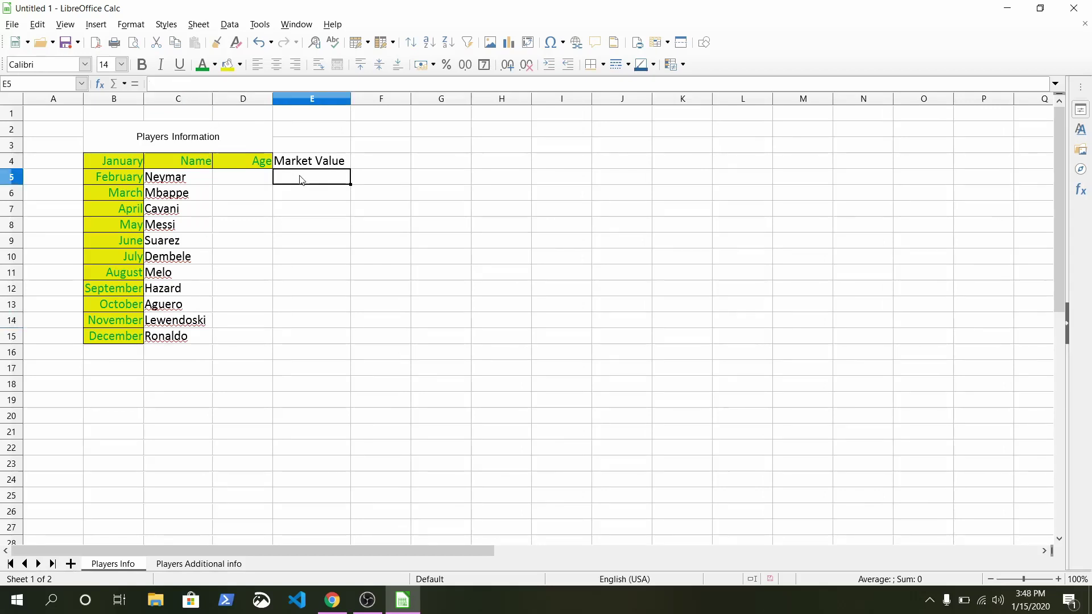
Step: Change the E4 heading to 'Market Value(Million)' and enter 100, 150, 70, 120, 100, 120, 60, 130, 90, 110, 140 in E5:E15
double_click(347, 161)
text((Million))
key(Return)
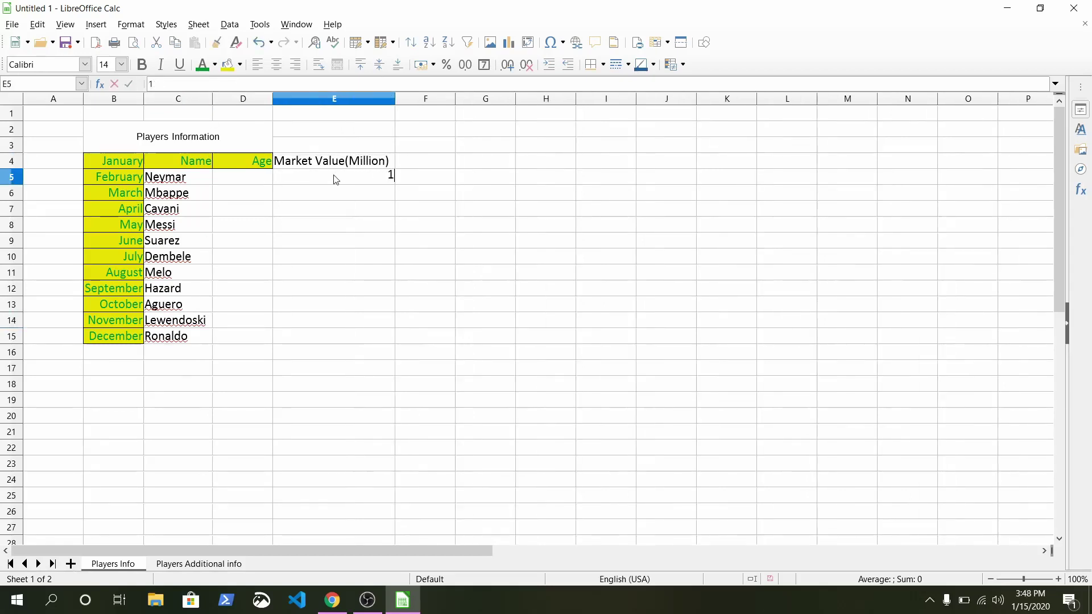
text(100 150 70 120 100 120 60 130 )
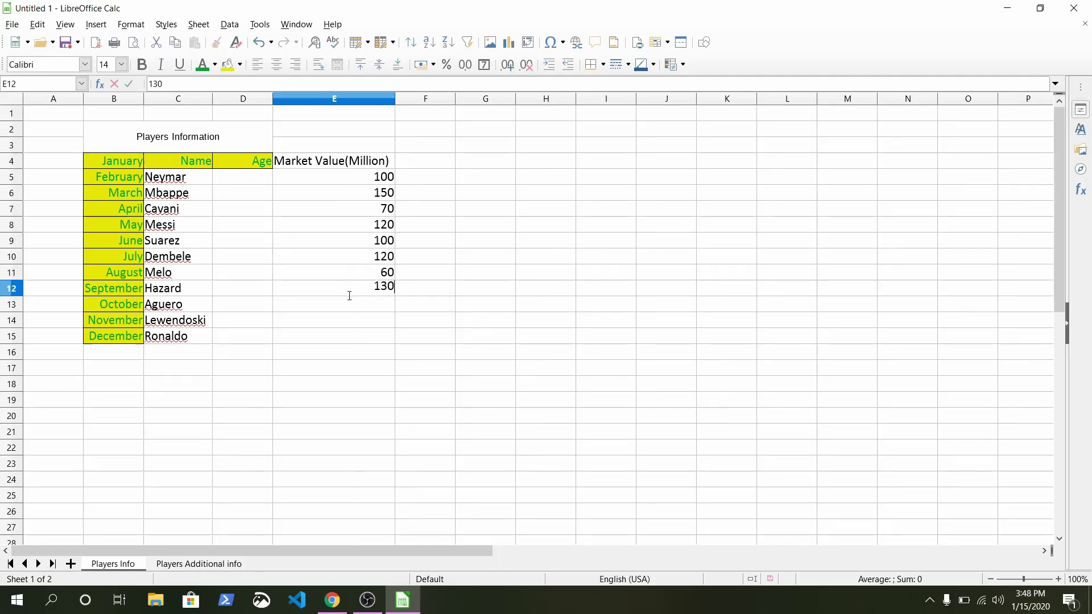
text(90 110 140)
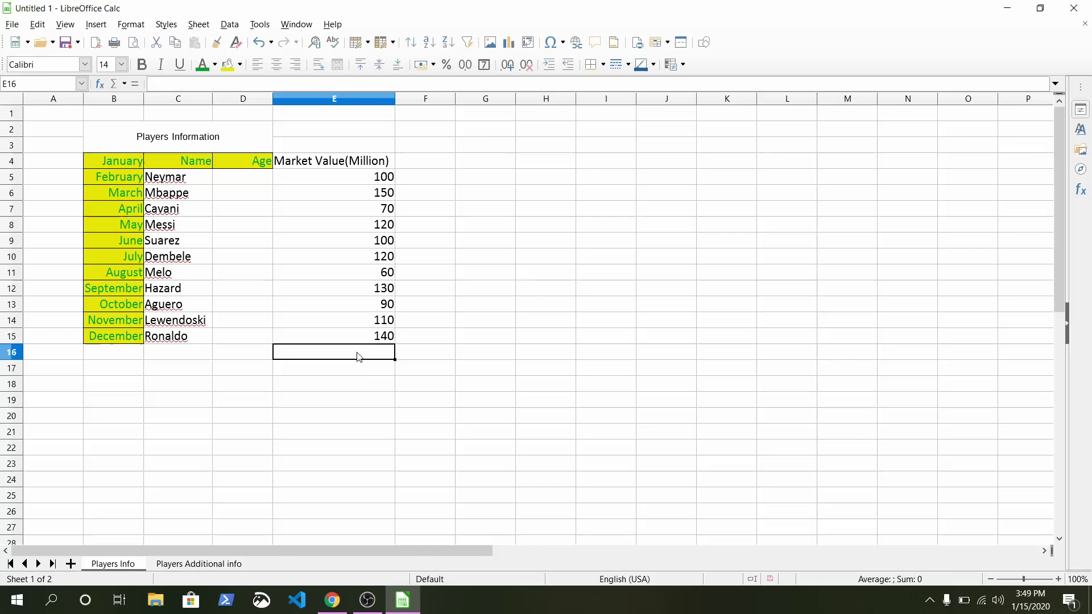
Step: Centre-align the values in E5:E15 and begin a formula with '=' in E16
click(359, 180)
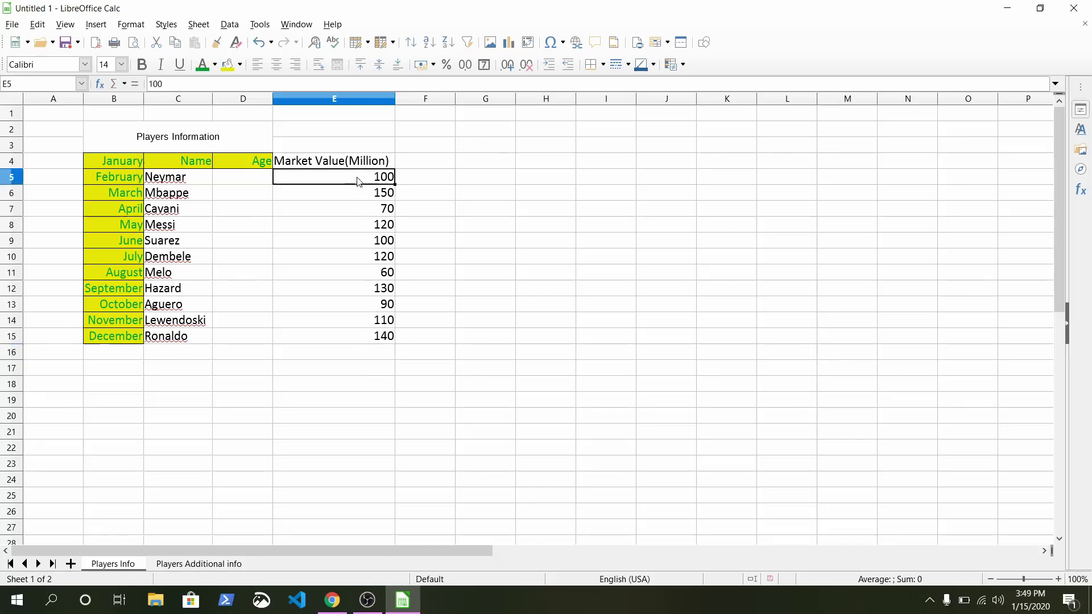
drag(359, 181, 360, 339)
click(279, 64)
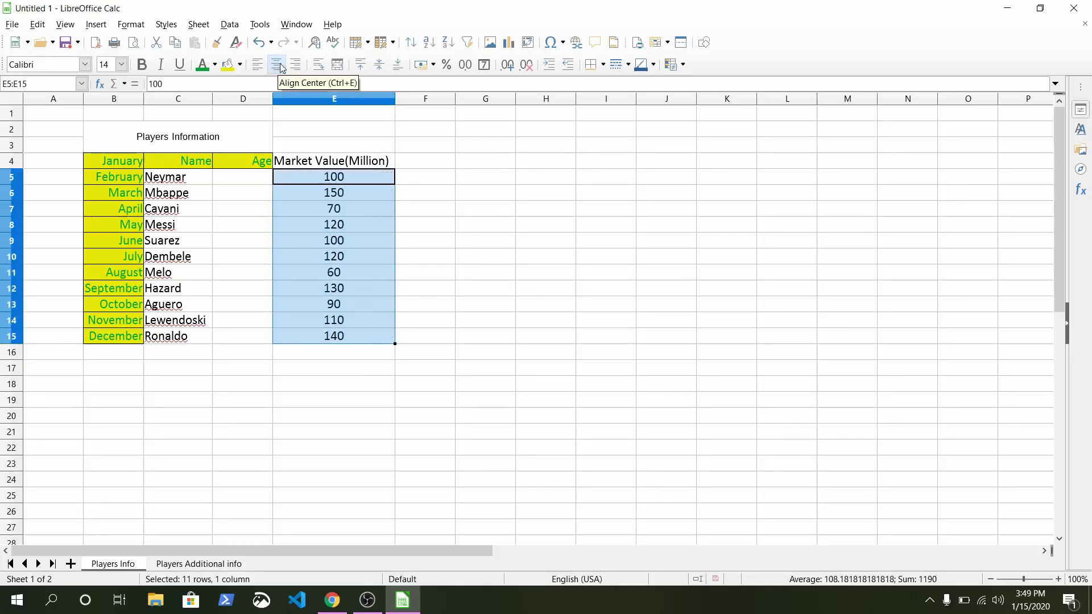
click(314, 354)
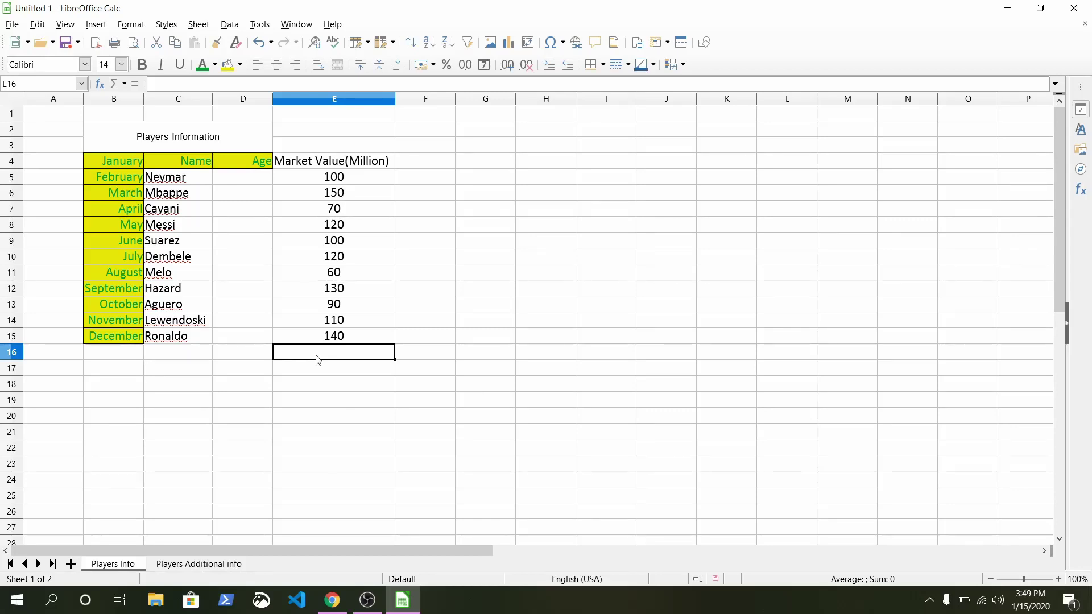
text(=)
Step: Build the formula =E5+E6 in E16 so it shows 250
click(326, 181)
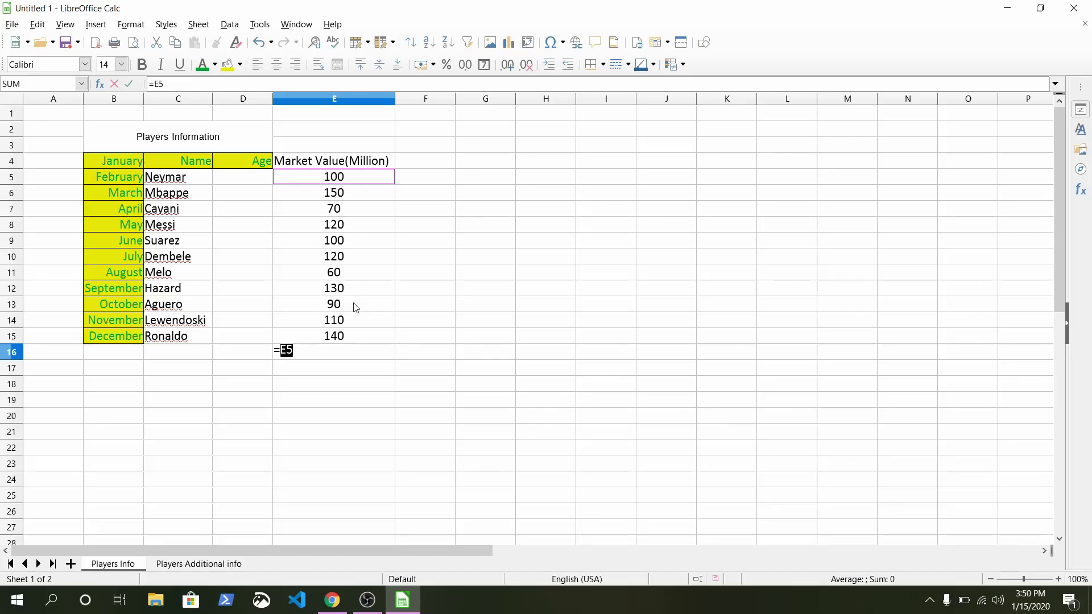
text(+)
click(333, 195)
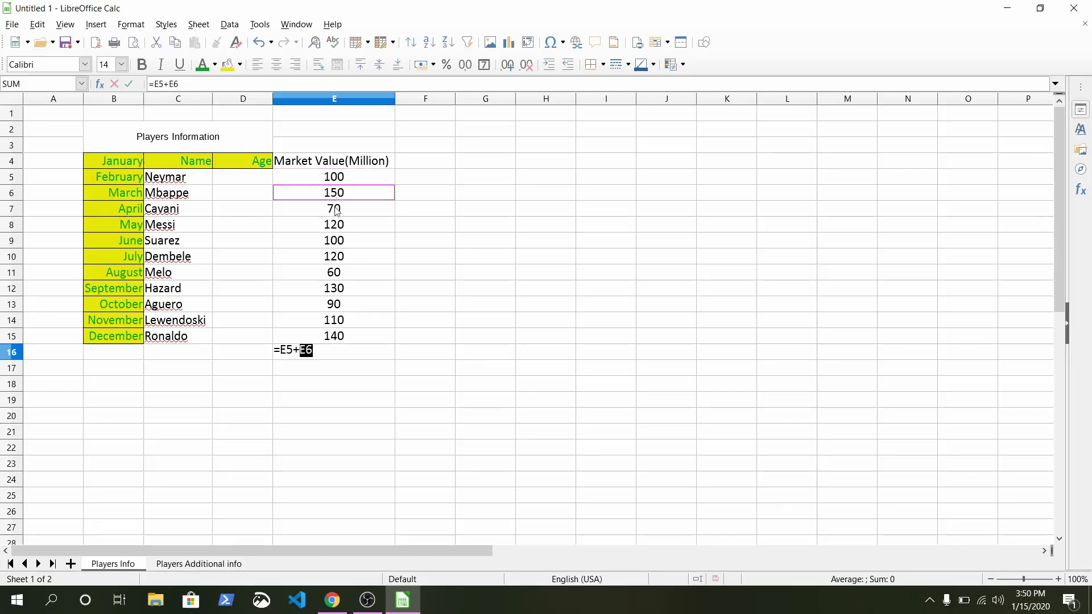
key(Return)
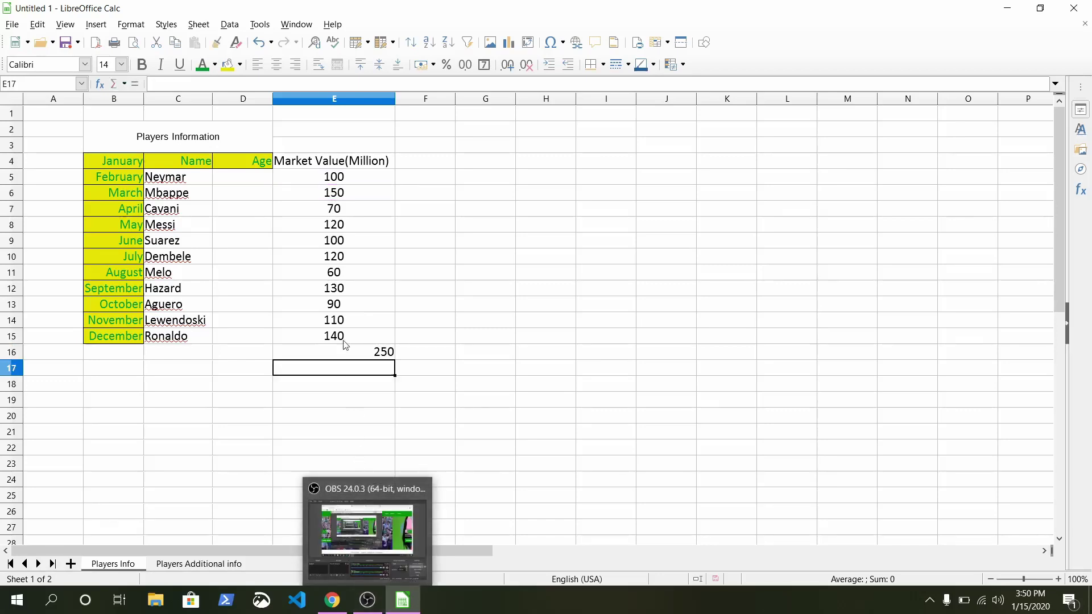
Step: Review the E16 formula and its E5 and E6 references, leaving it unchanged
click(334, 183)
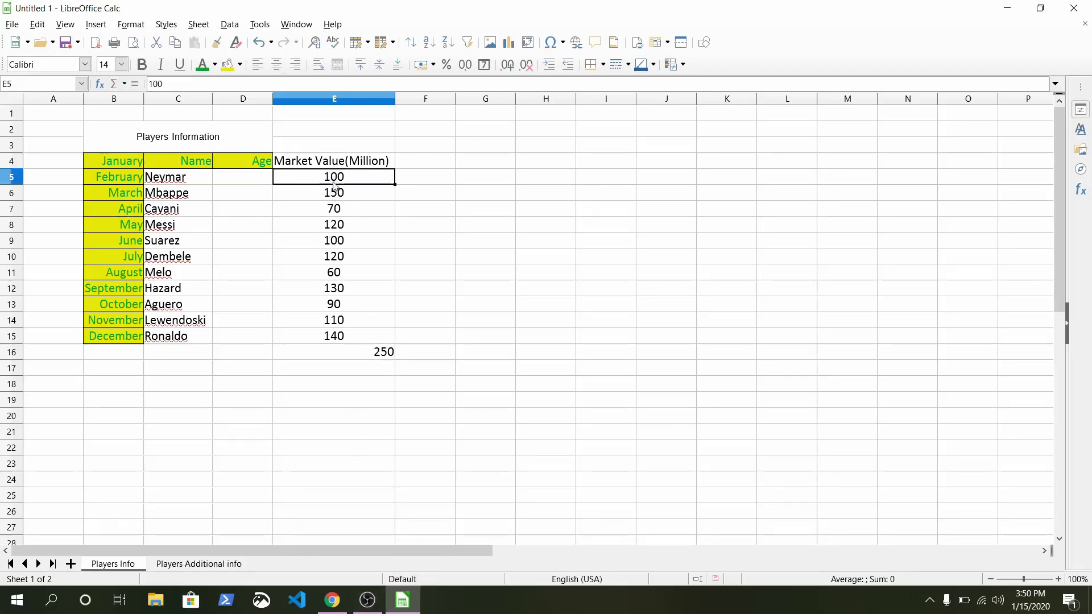
click(336, 196)
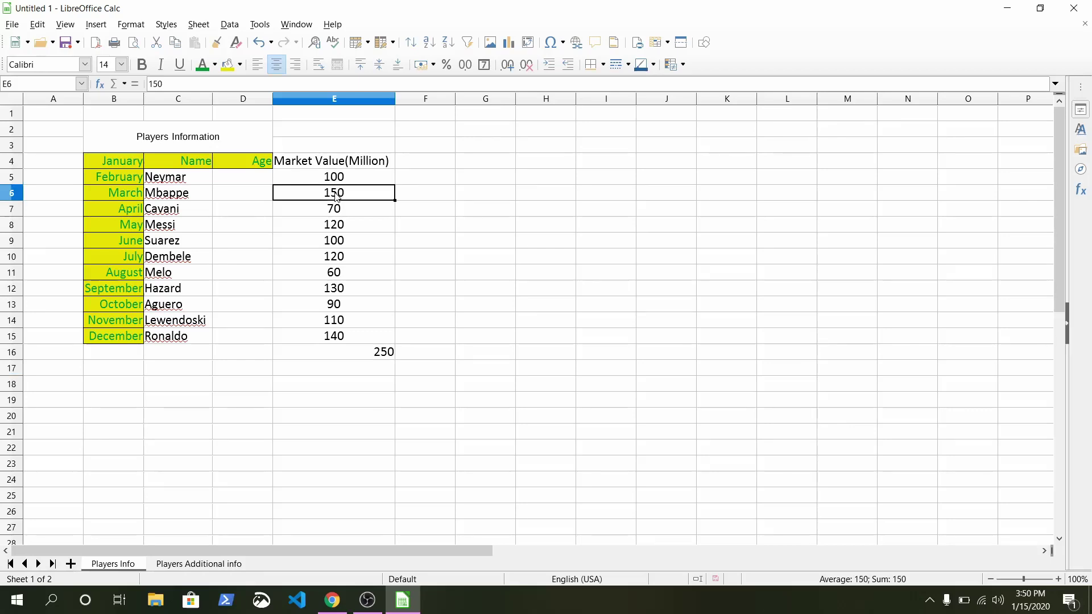
click(379, 354)
double_click(379, 351)
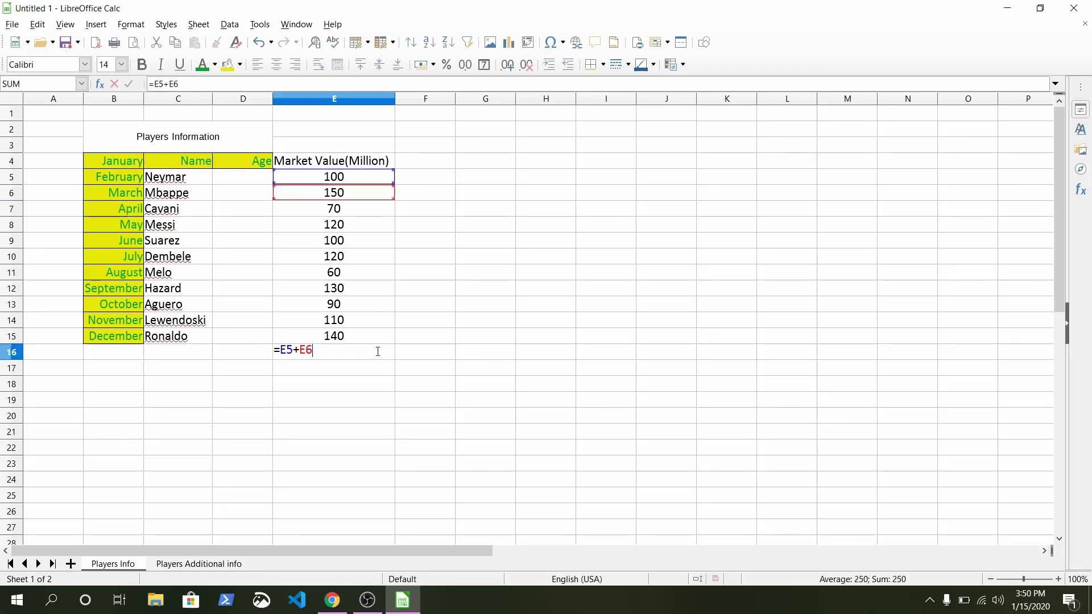
key(Escape)
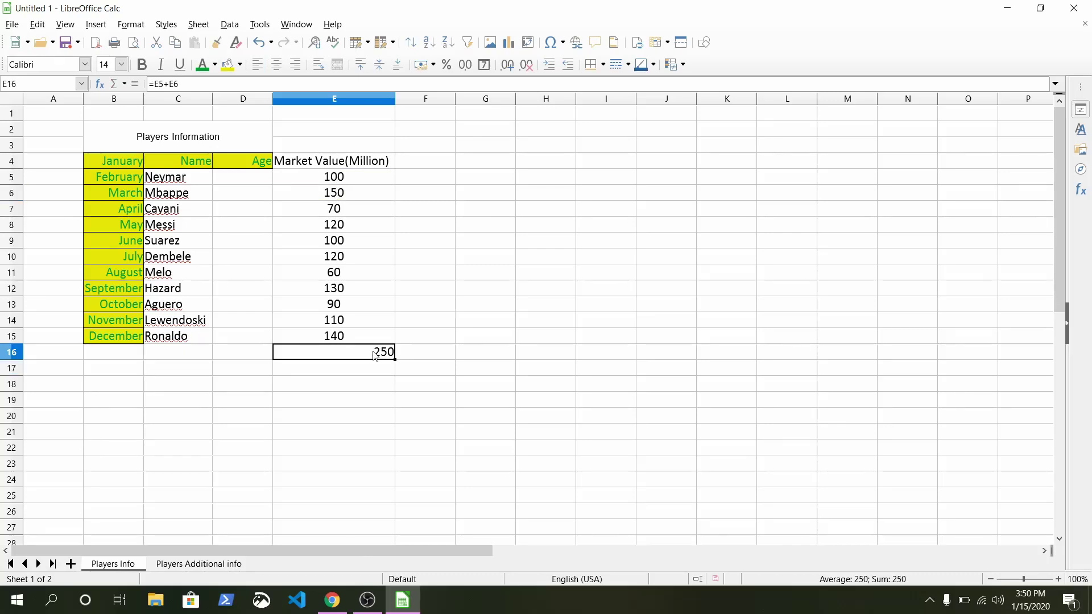
double_click(375, 353)
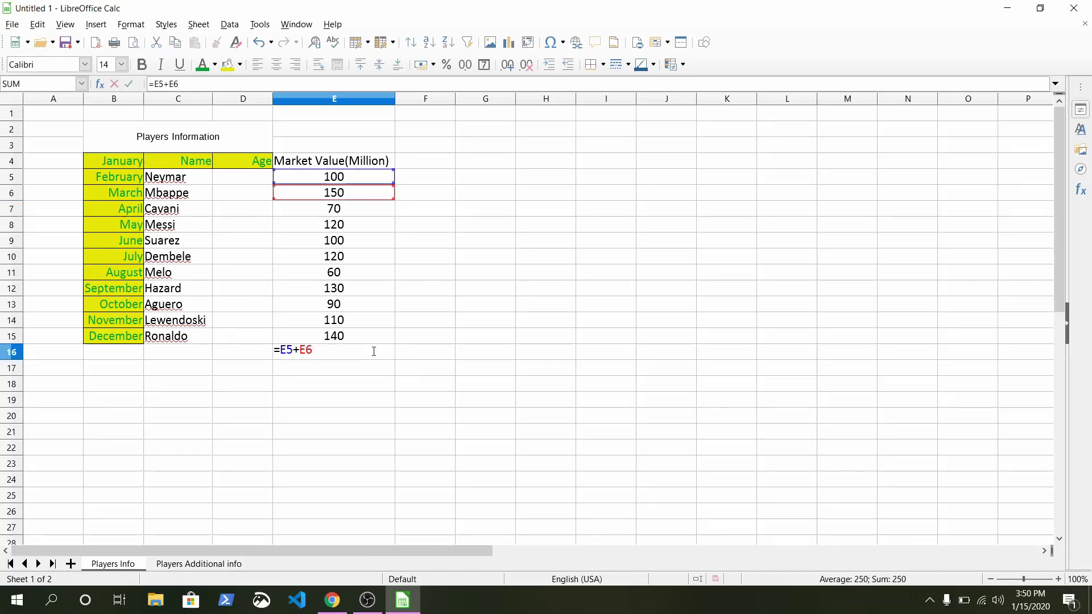
double_click(286, 351)
double_click(306, 351)
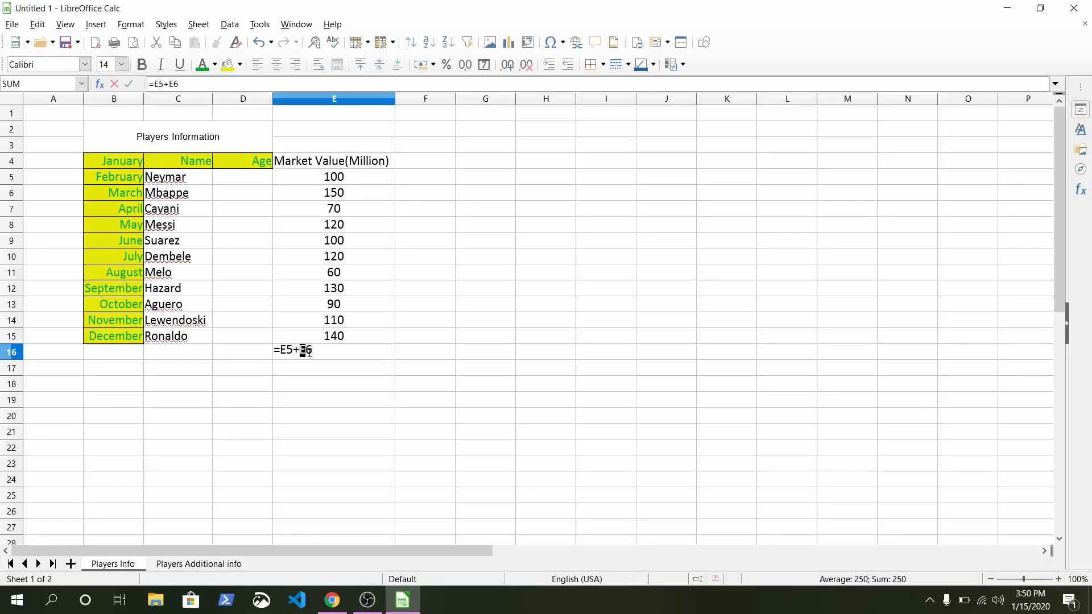
click(321, 353)
key(Return)
click(333, 357)
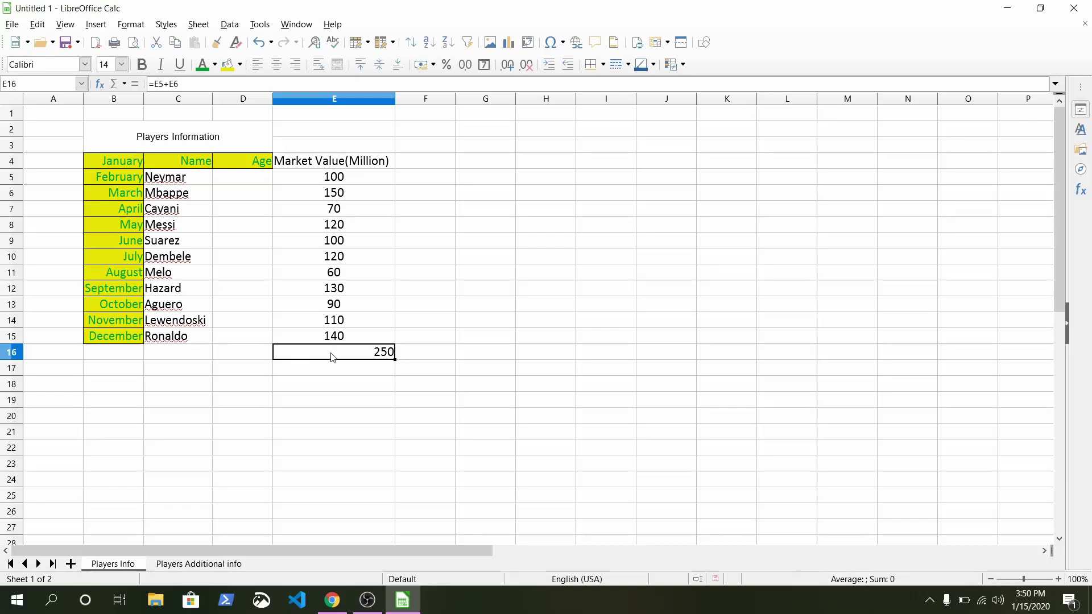
double_click(333, 357)
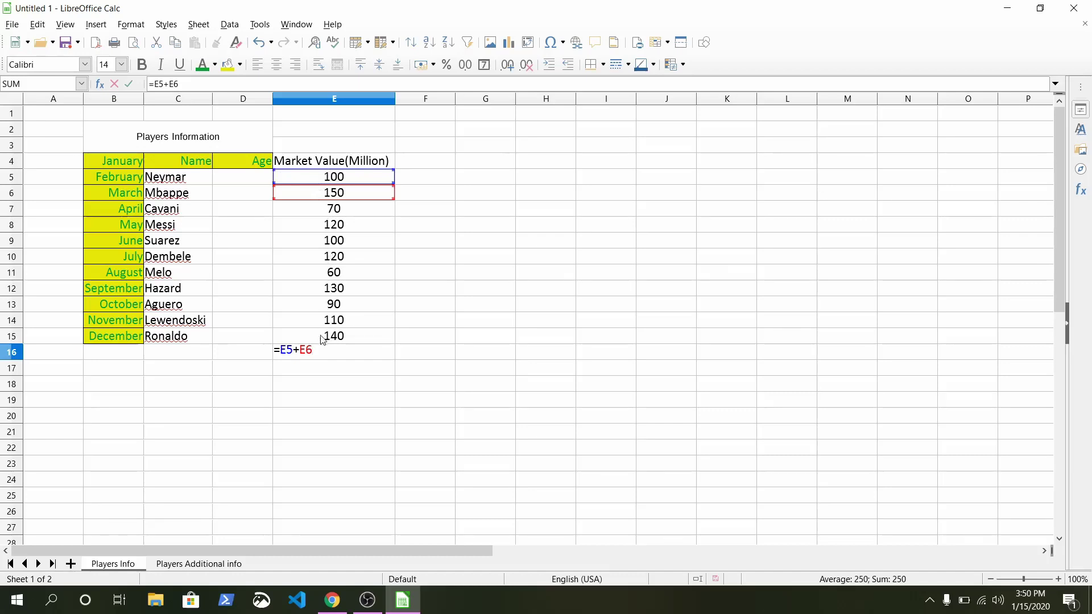
click(309, 351)
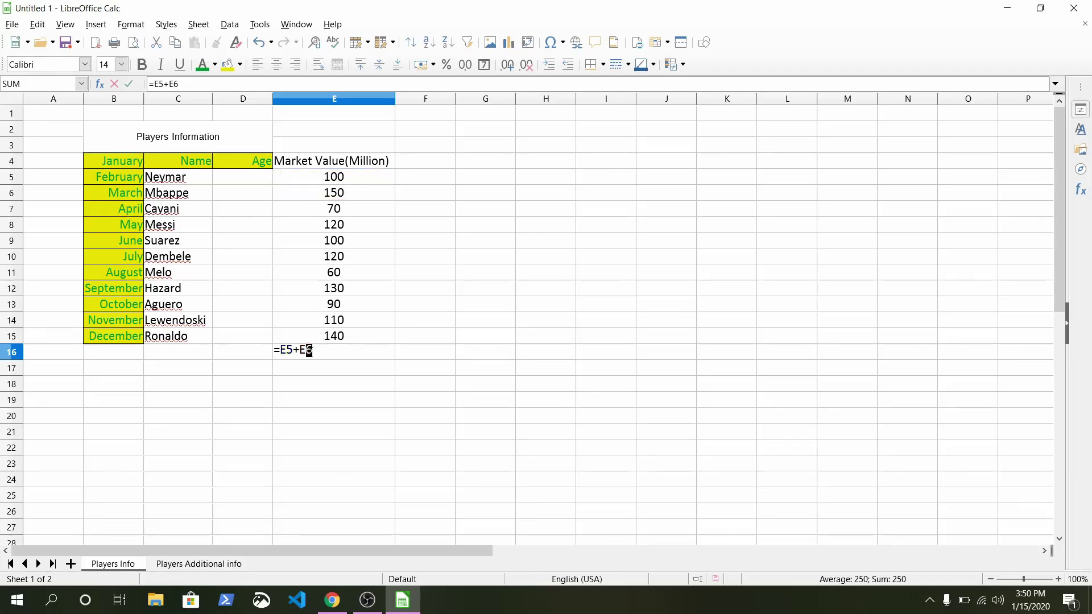
key(Return)
double_click(326, 352)
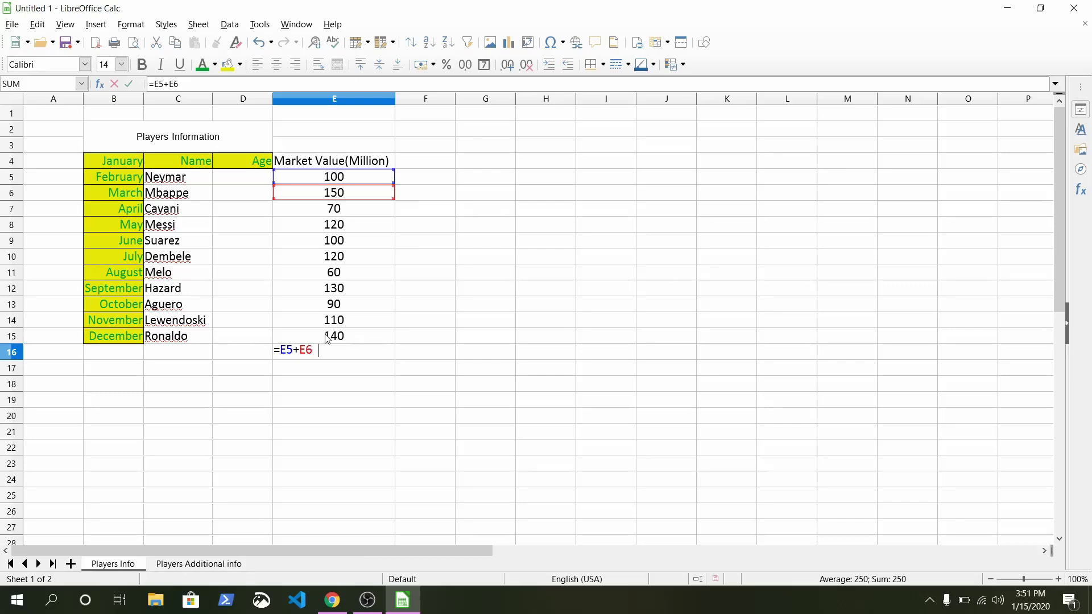
Step: Extend E16 to =E5+E6+…+E15 so it totals 1190, then verify the formula
text(+)
click(333, 216)
text(+)
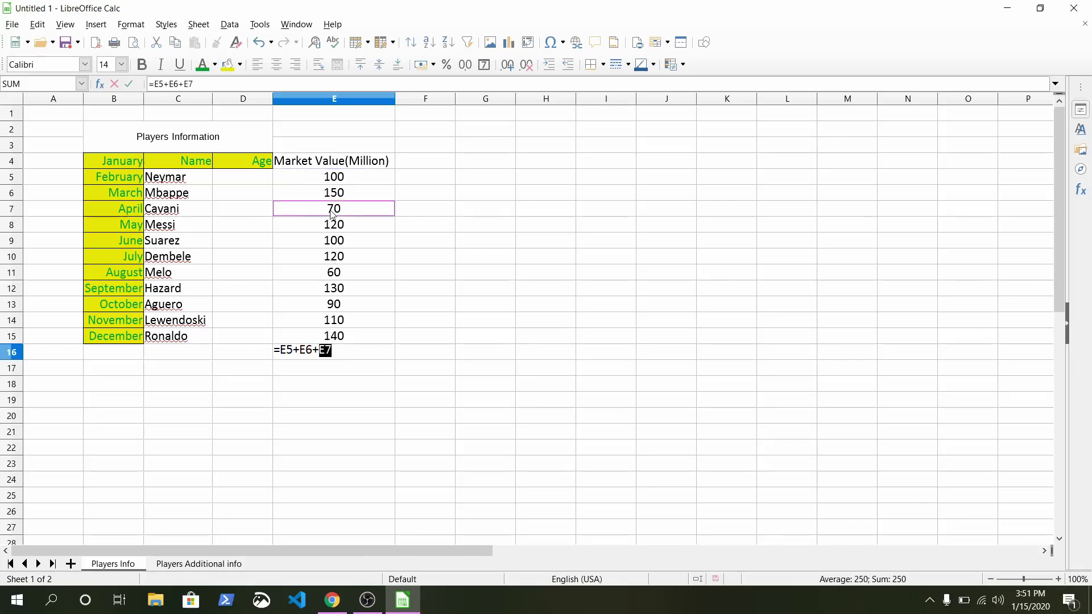
click(338, 227)
text(+)
click(341, 256)
text(+)
click(347, 288)
text(+)
click(352, 336)
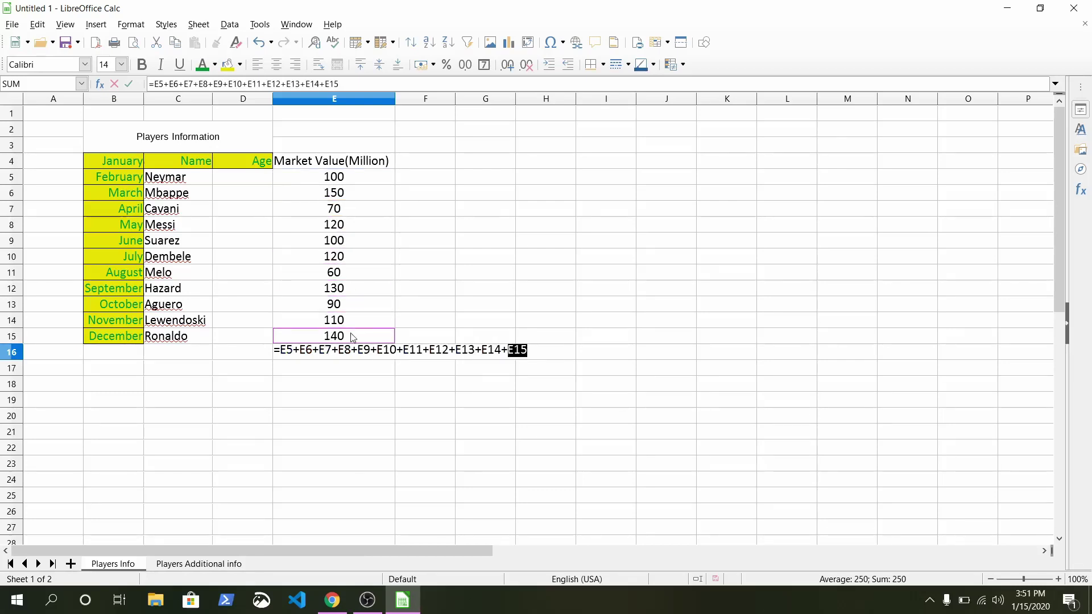
key(Return)
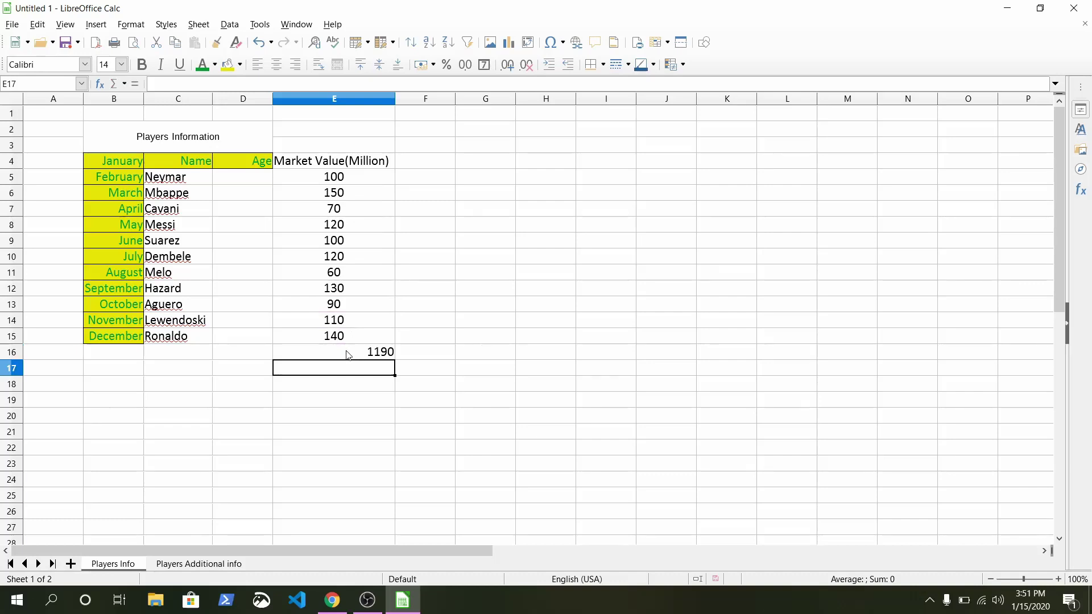
double_click(348, 353)
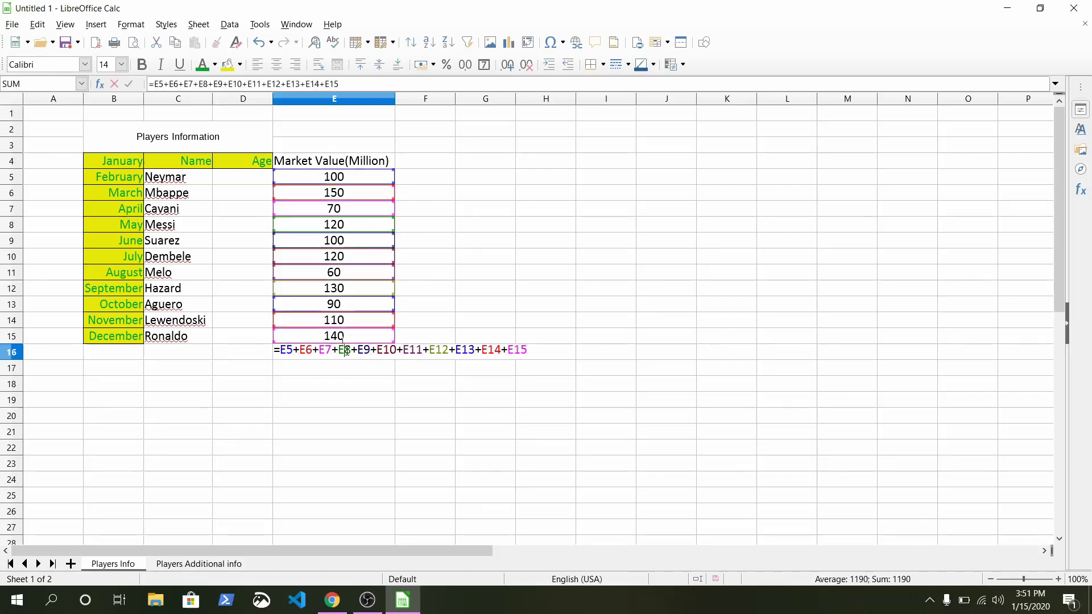
key(Escape)
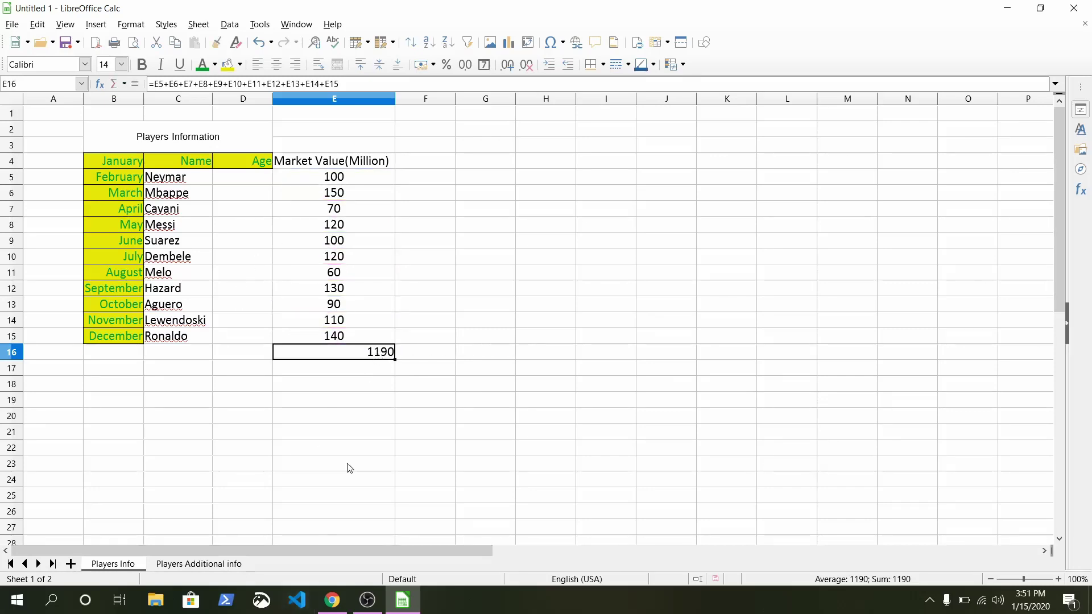
Step: Merge B16:D16 into one cell labelled 'Total Market Value'
click(117, 359)
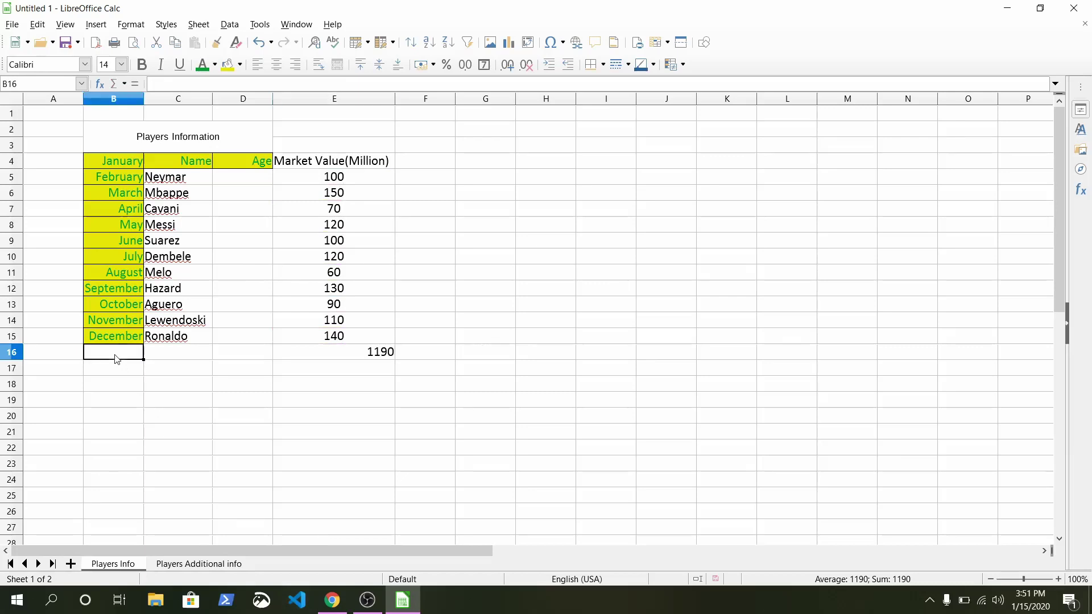
drag(117, 359, 261, 357)
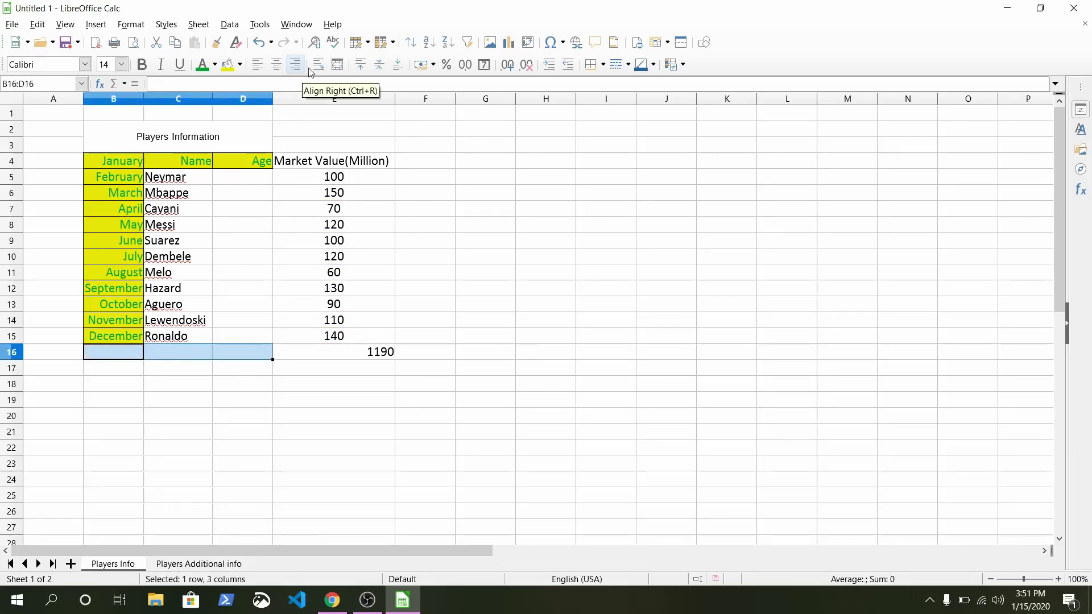
click(337, 69)
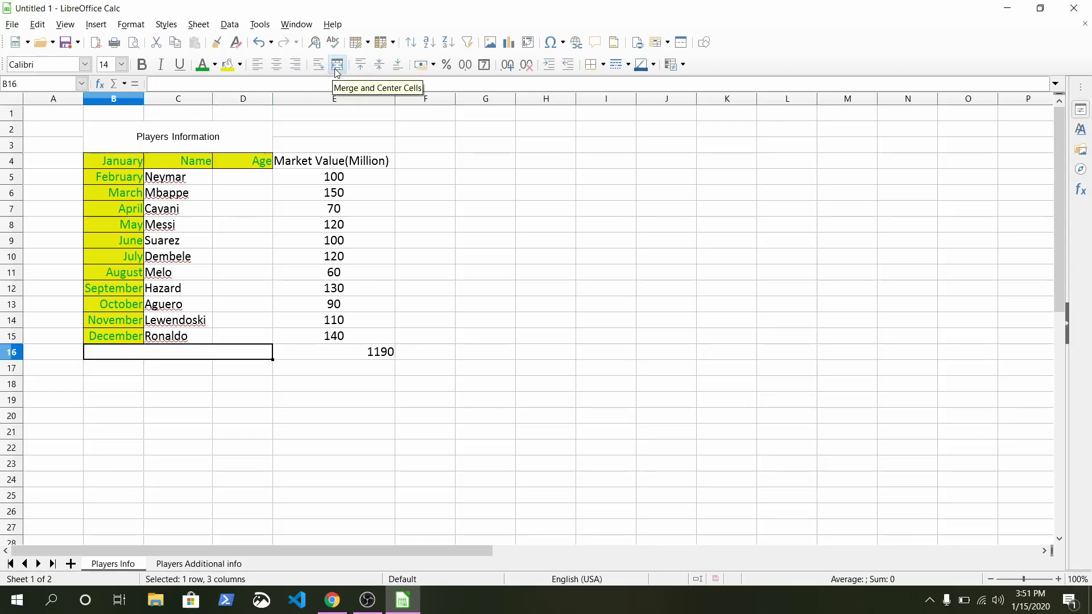
text(To)
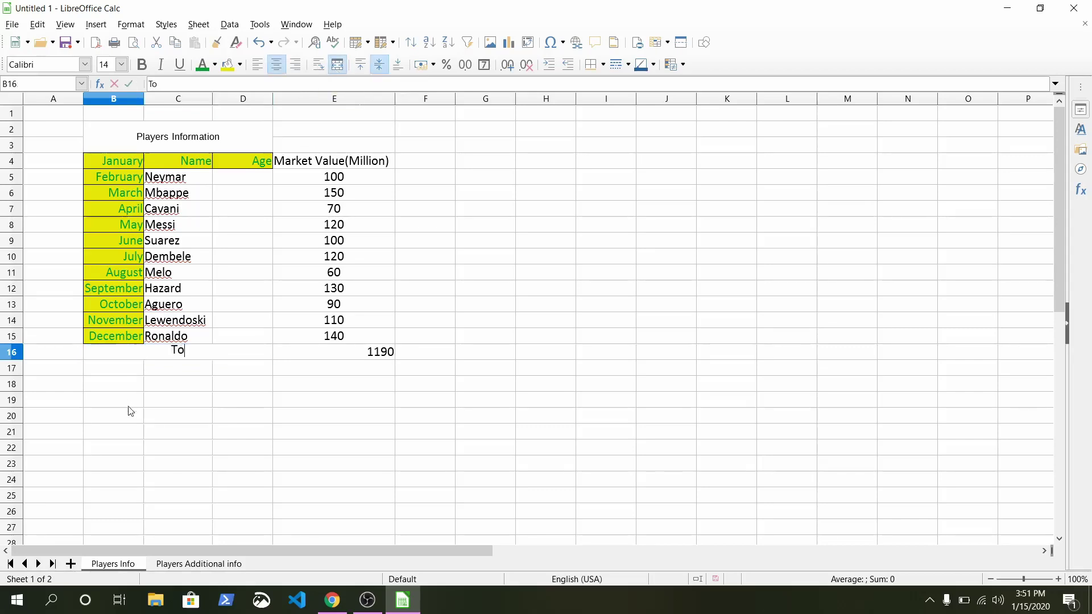
text(tal Market Valu)
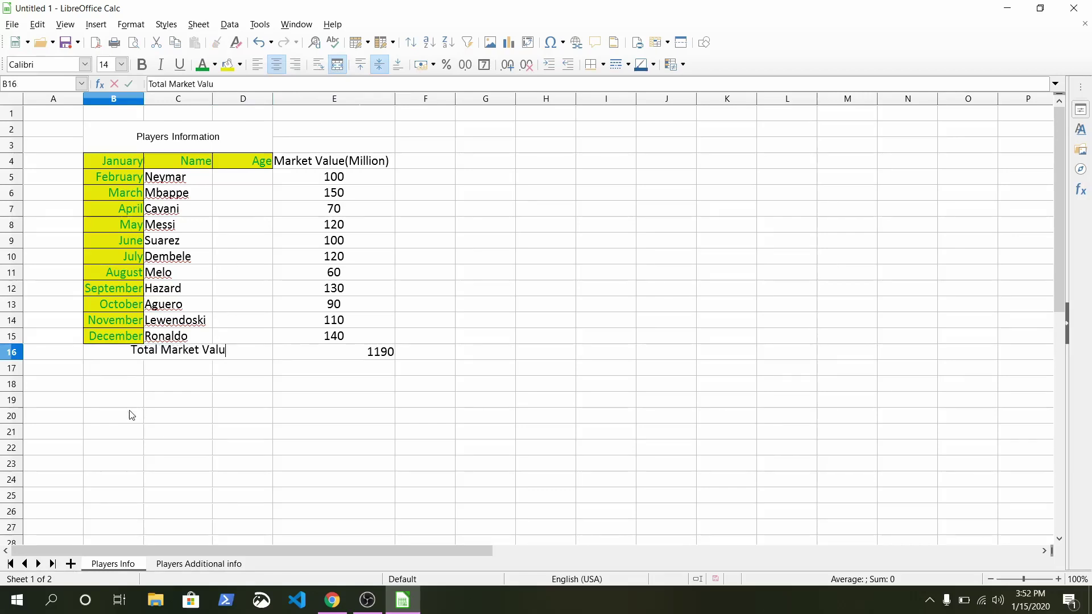
text(e)
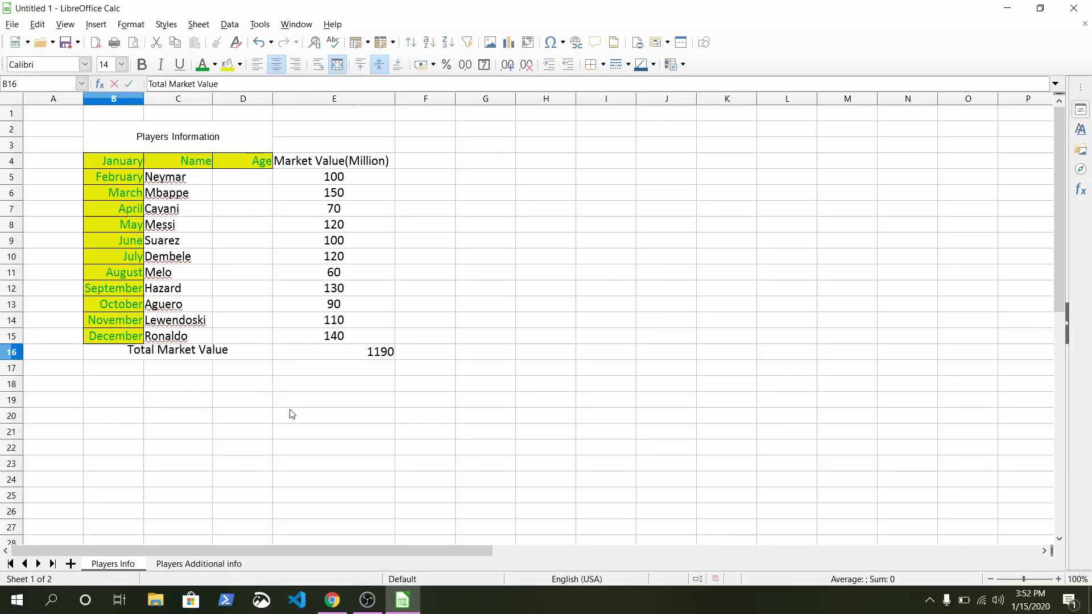
click(353, 387)
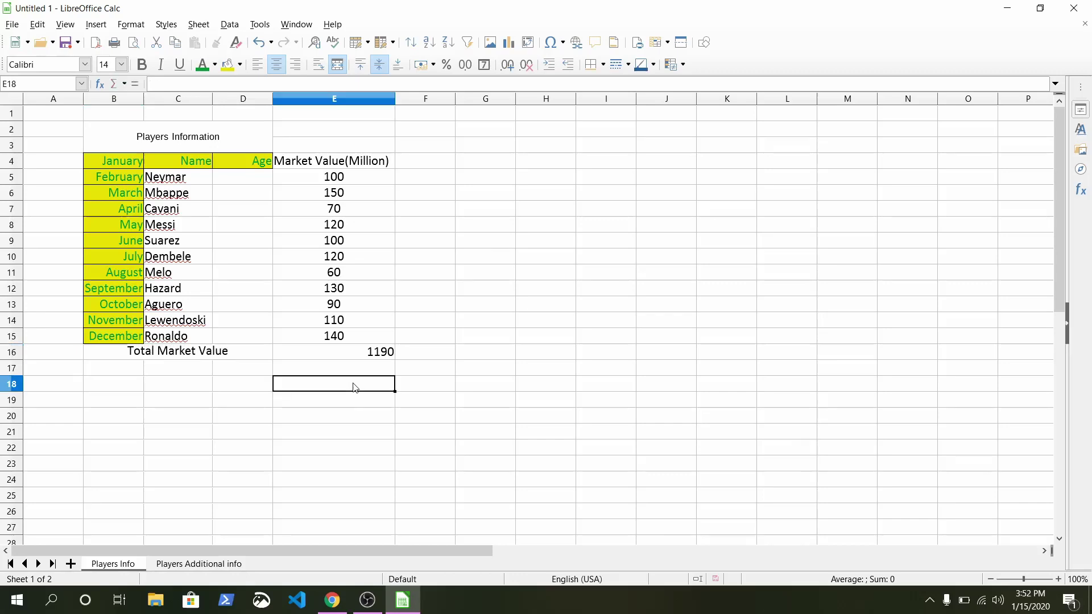